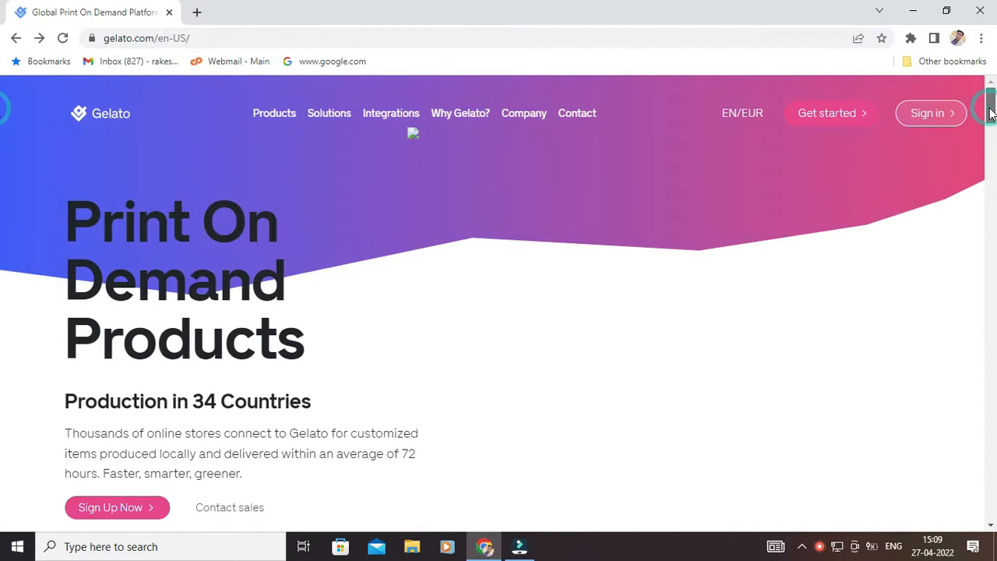
Step: Look through the Gelato home page down to its footer, including the Easy integrations section, and return to the top
{"action": "left_click_drag", "start_coordinate": [991, 113], "coordinate": [991, 342]}
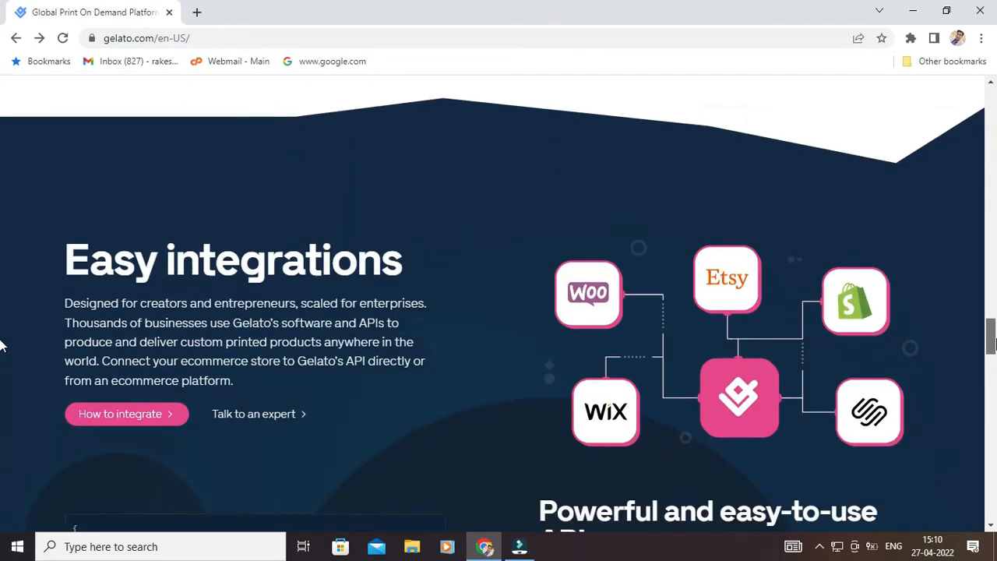
{"action": "left_click_drag", "start_coordinate": [1, 341], "coordinate": [3, 506]}
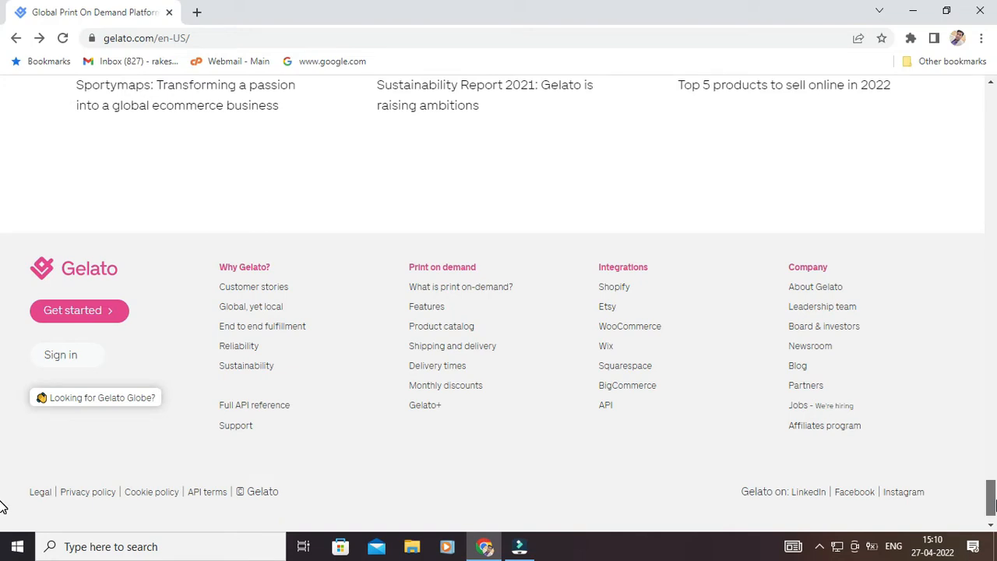
{"action": "left_click_drag", "start_coordinate": [2, 506], "coordinate": [989, 396]}
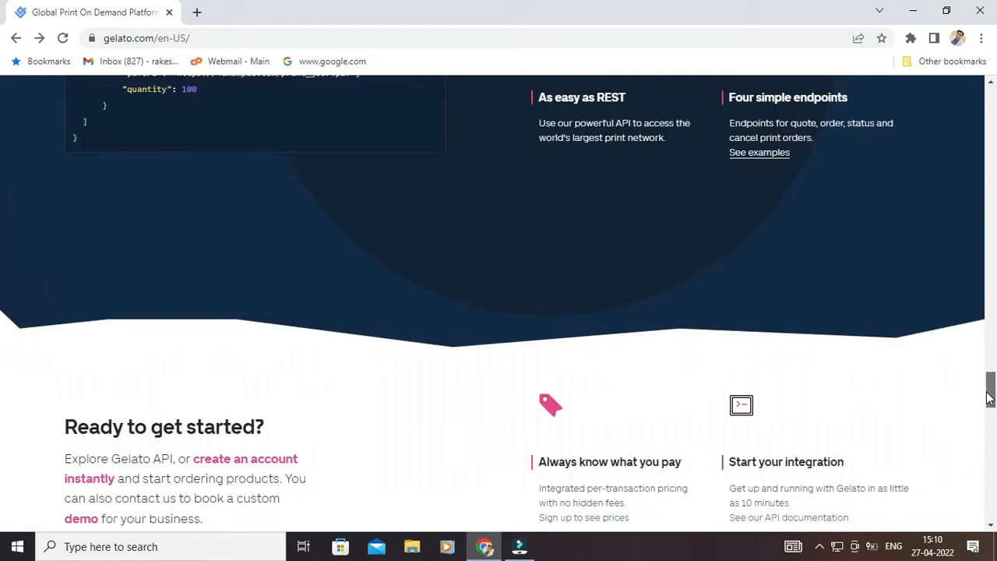
{"action": "left_click_drag", "start_coordinate": [986, 293], "coordinate": [993, 92]}
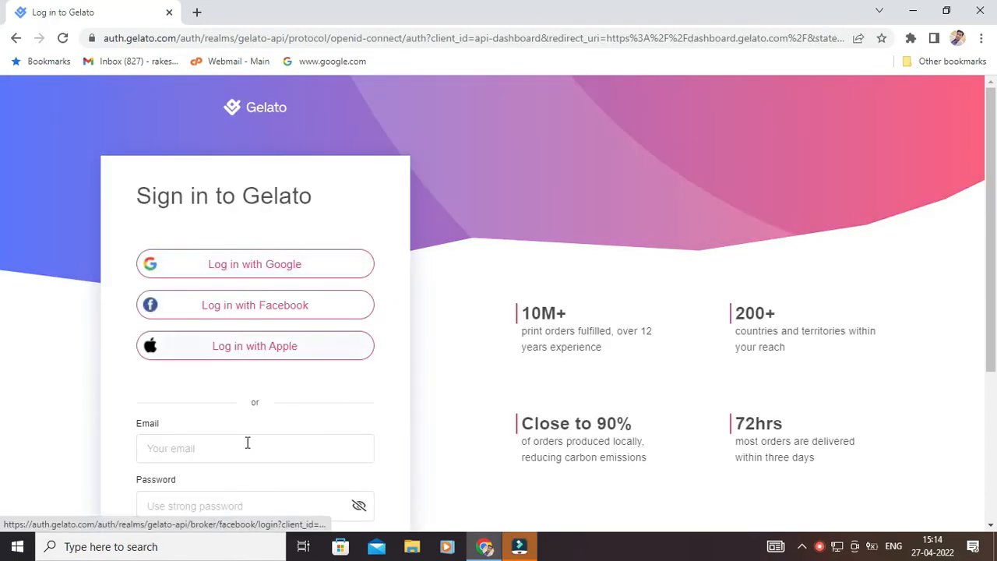
Step: Sign up for Gelato by email with full name, email address and password, accept the user terms, and verify the address through the link in Gmail
{"action": "scroll", "coordinate": [993, 284], "scroll_direction": "down", "scroll_amount": 2}
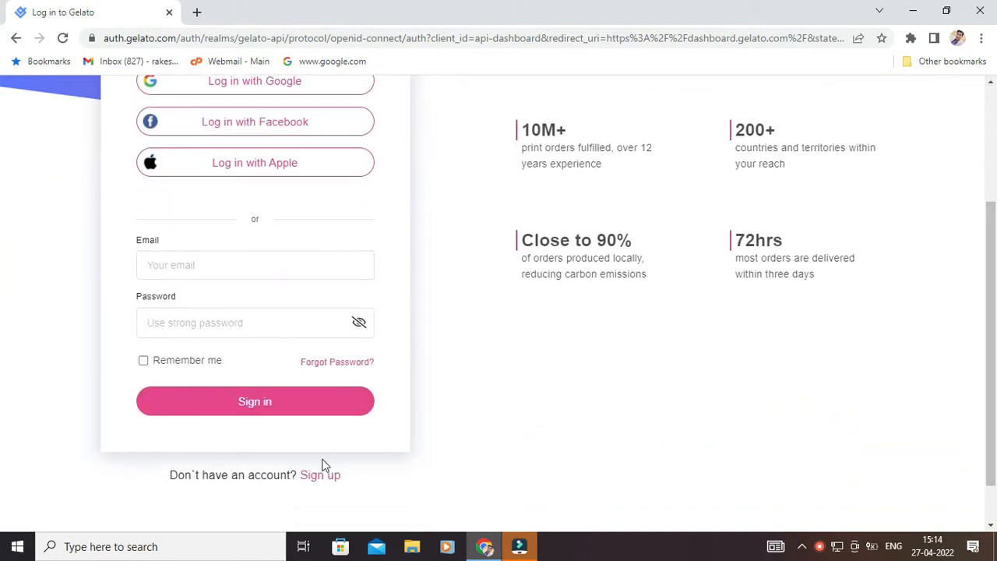
{"action": "left_click", "coordinate": [318, 476]}
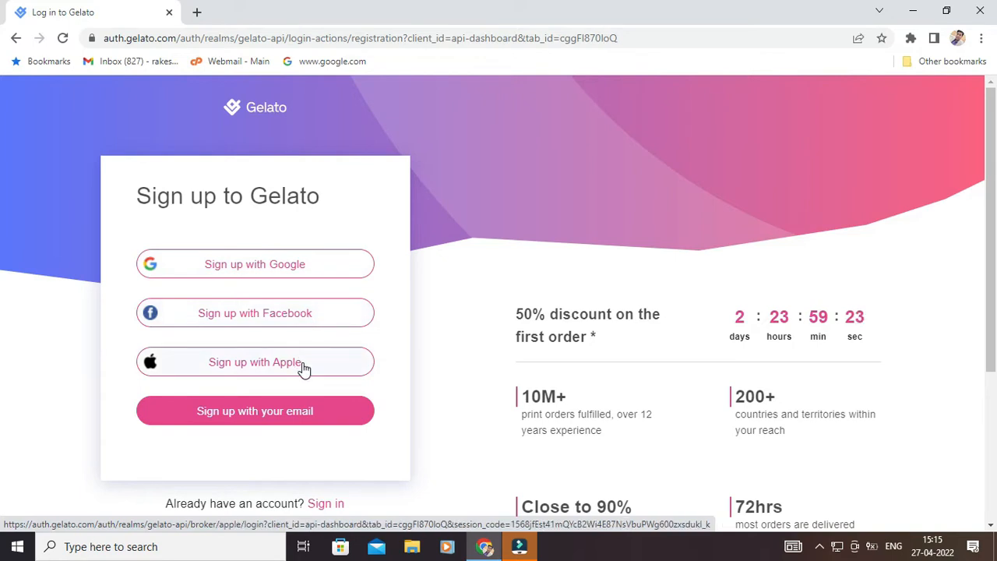
{"action": "left_click", "coordinate": [269, 418]}
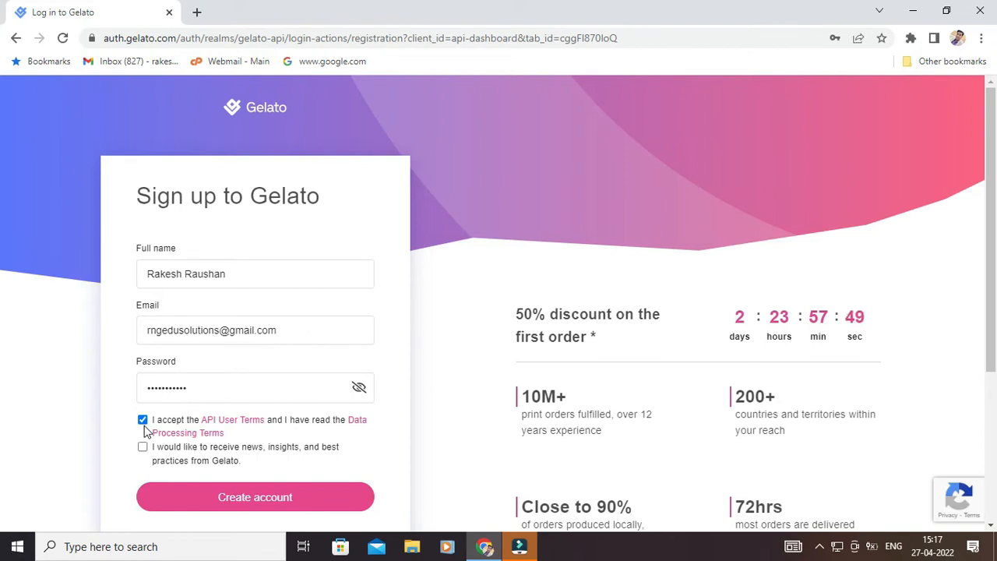
{"action": "left_click", "coordinate": [246, 498]}
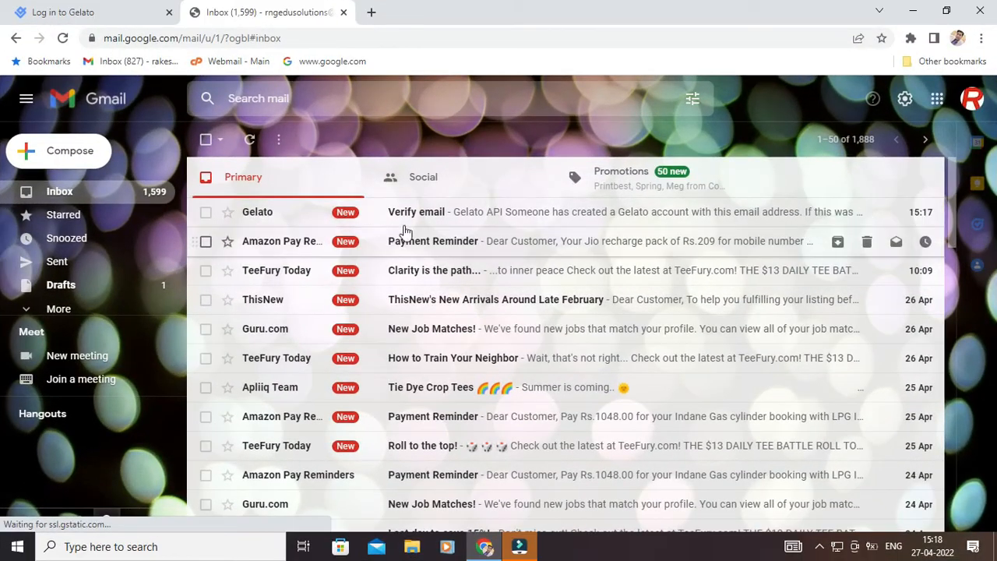
{"action": "left_click", "coordinate": [430, 211]}
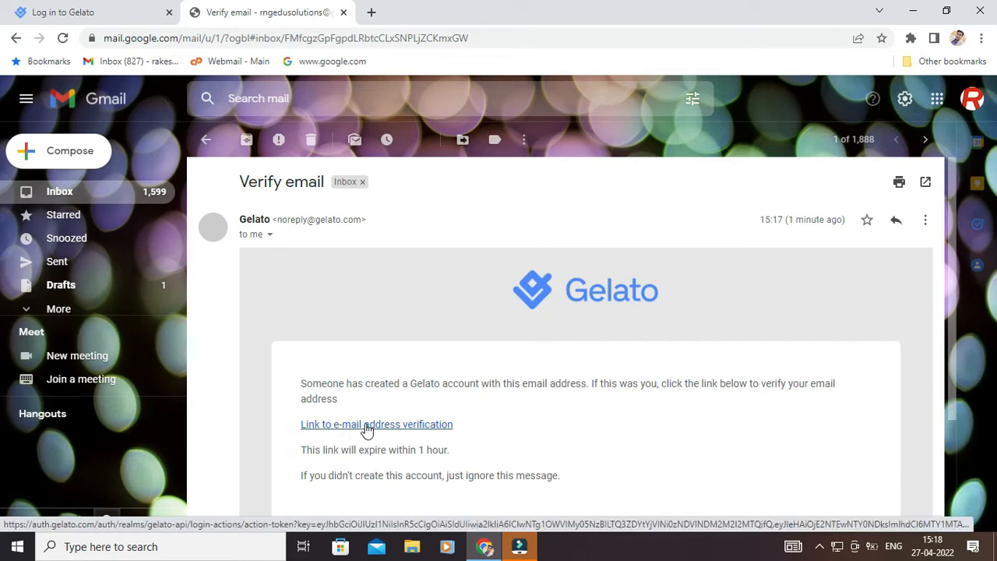
{"action": "left_click", "coordinate": [367, 428]}
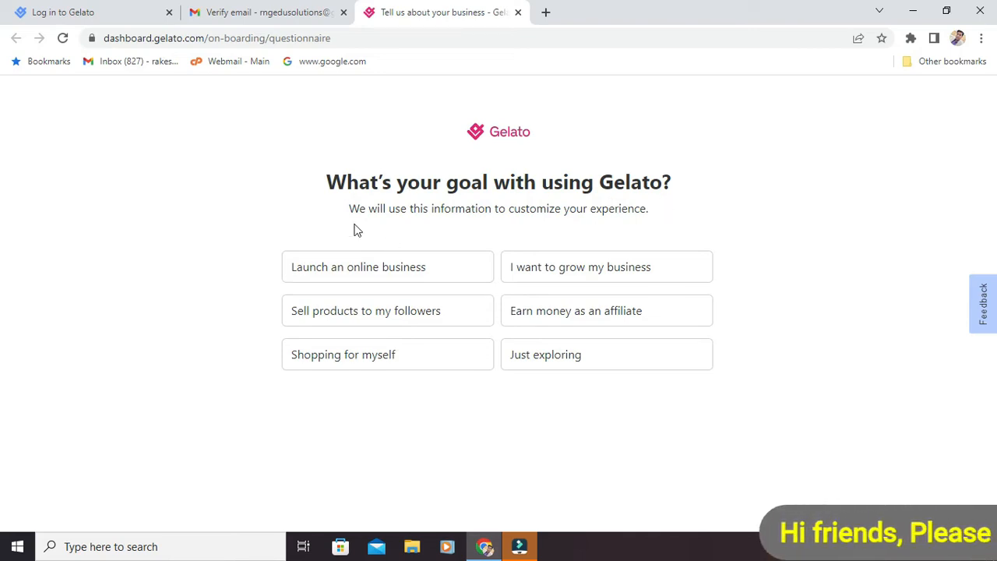
Step: Complete the onboarding questionnaire with Launch an online business as goal, Clothing as product interest and "internet" as how Gelato was found
{"action": "left_click", "coordinate": [368, 273]}
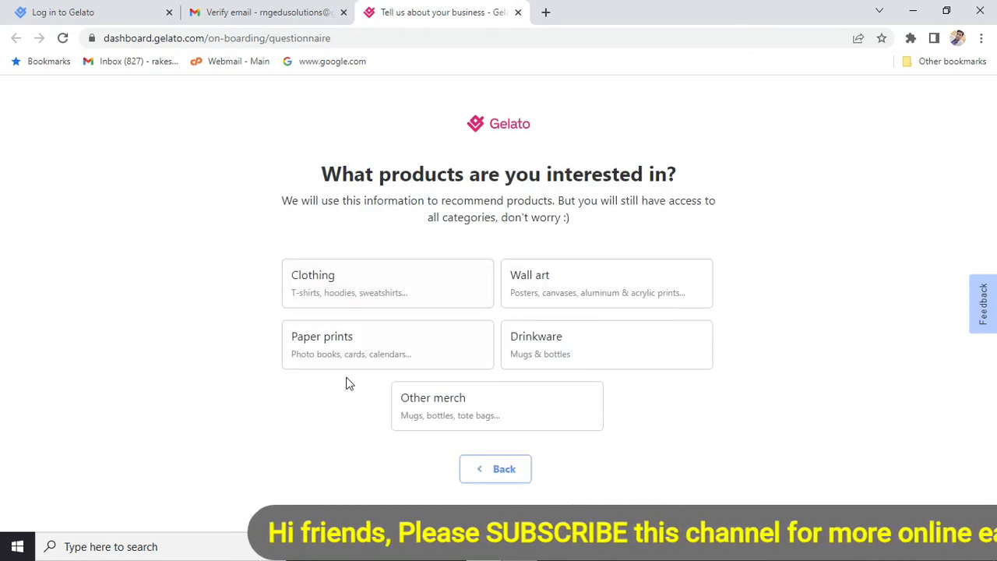
{"action": "left_click", "coordinate": [380, 296]}
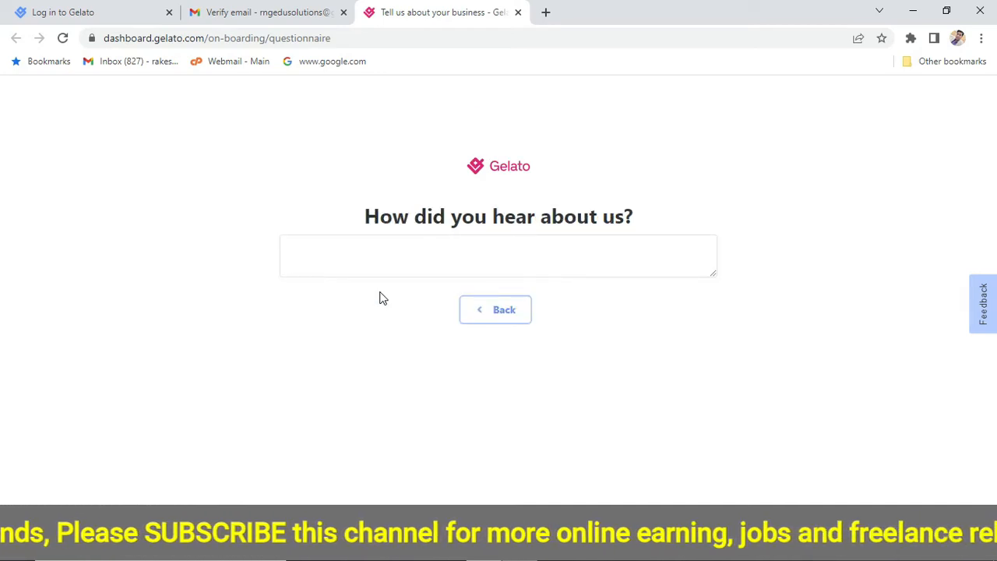
{"action": "left_click", "coordinate": [429, 251]}
{"action": "type", "text": "internet"}
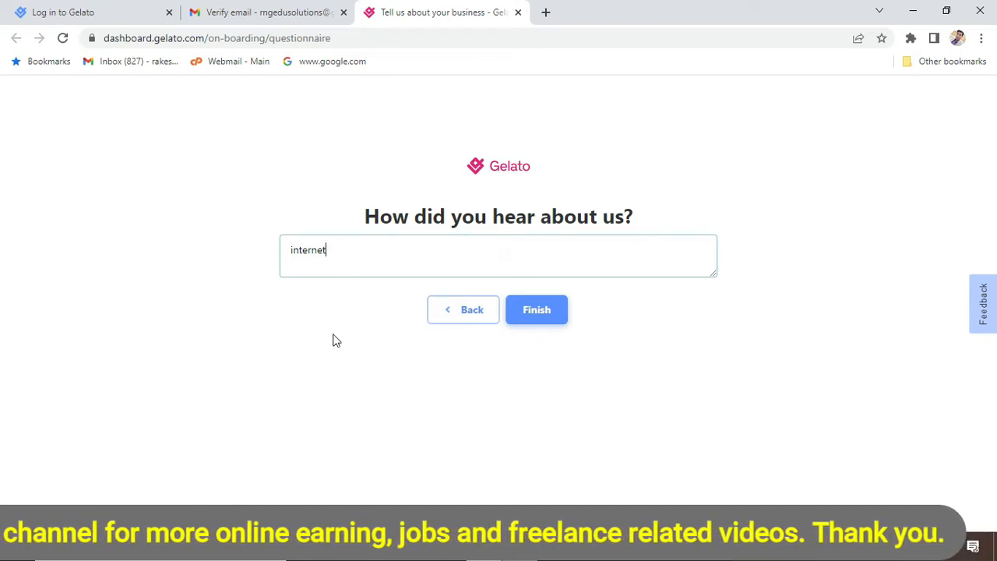
{"action": "left_click", "coordinate": [536, 310]}
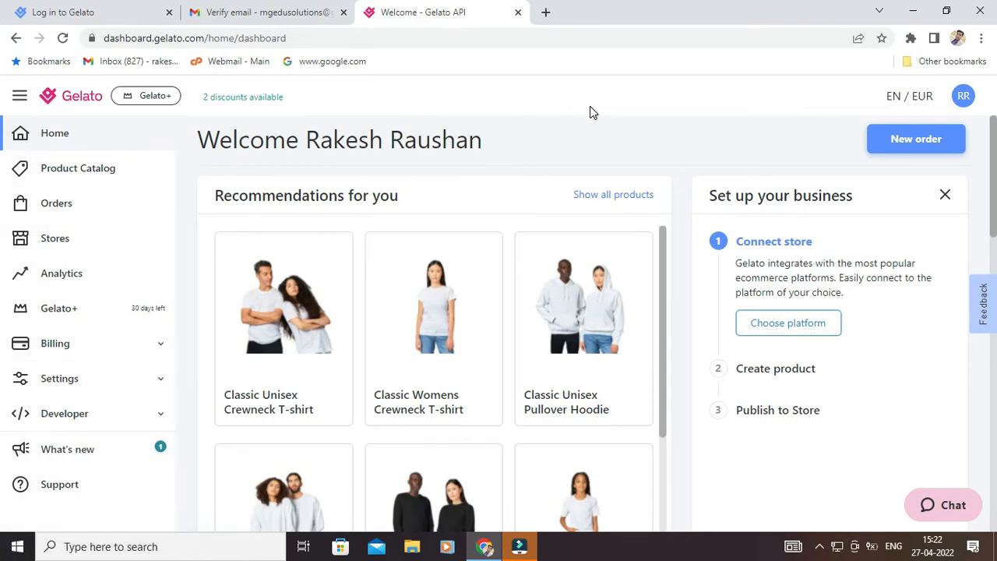
Step: Choose Shopify as the platform to connect, add the Gelato: Print on Demand app, and continue with the listed Shopify account
{"action": "left_click_drag", "start_coordinate": [660, 334], "coordinate": [654, 282]}
{"action": "left_click", "coordinate": [790, 327]}
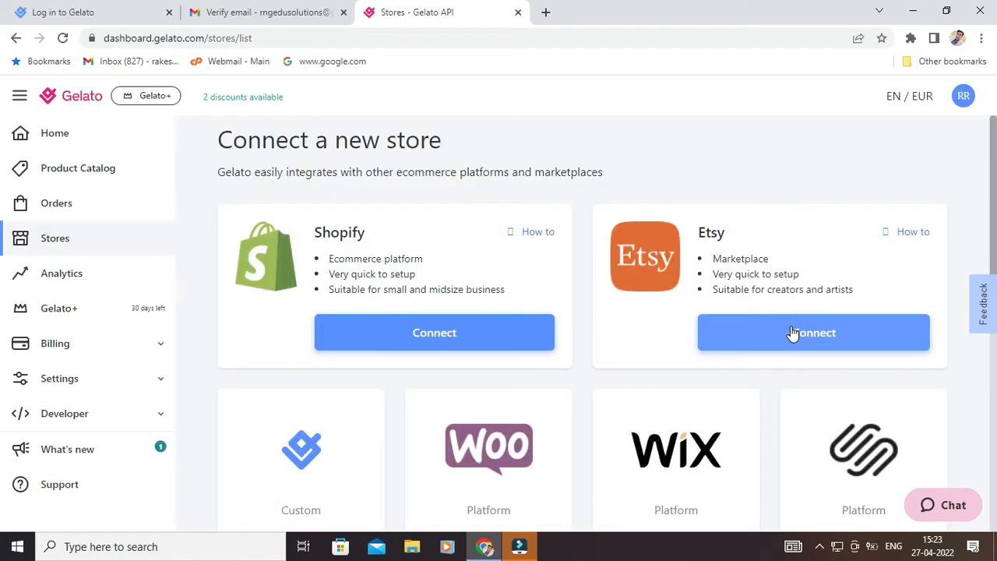
{"action": "left_click", "coordinate": [453, 337]}
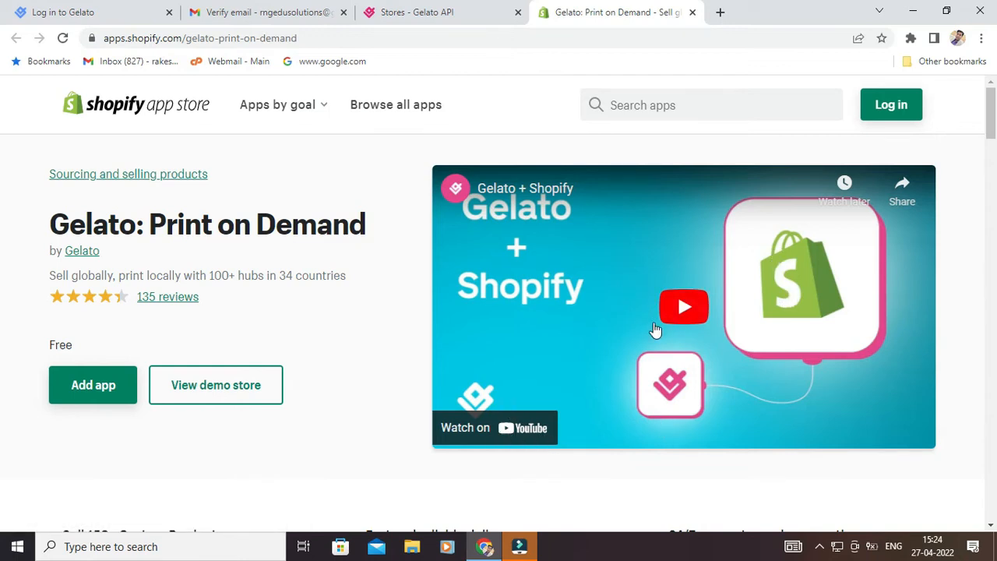
{"action": "left_click", "coordinate": [93, 386]}
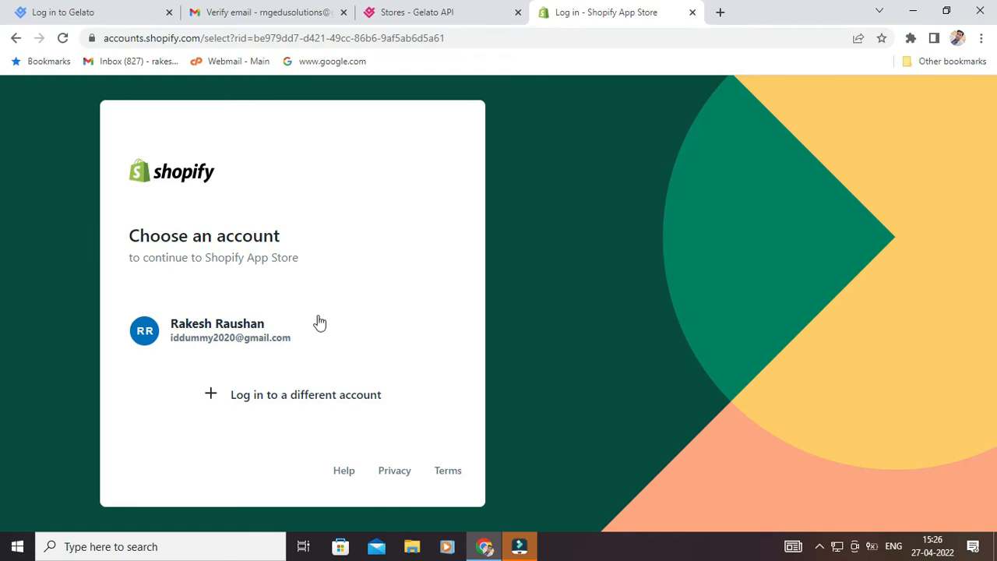
{"action": "left_click", "coordinate": [230, 343]}
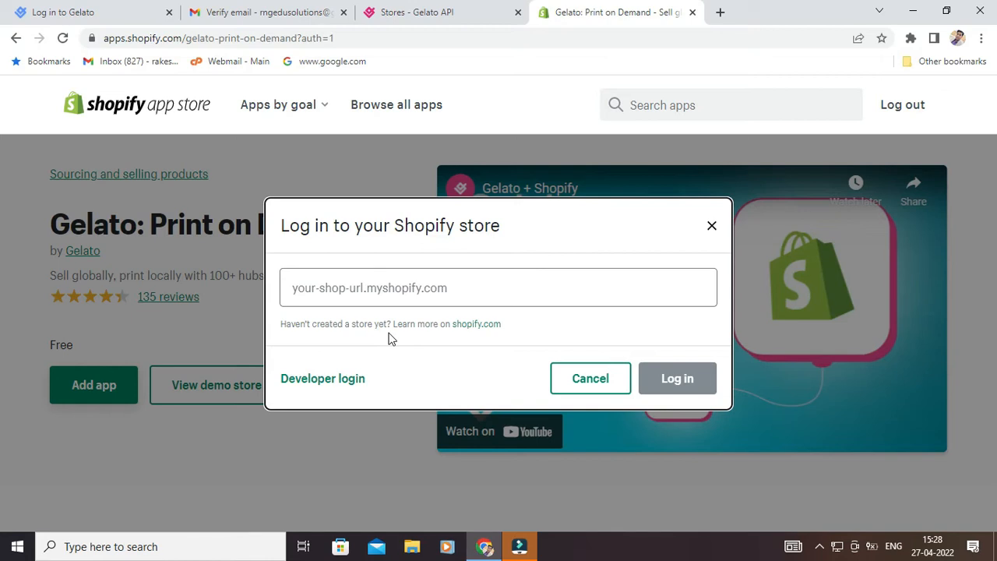
Step: Open shopify.com from the store login prompt and fill in the free trial form with email address, password and store name "Daily Needs store"
{"action": "left_click", "coordinate": [477, 324]}
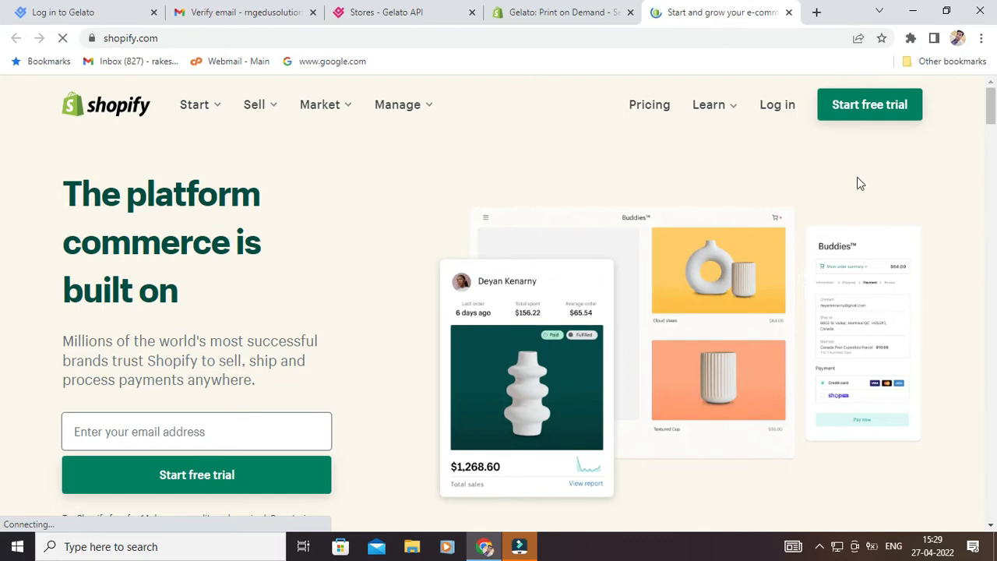
{"action": "left_click", "coordinate": [866, 109]}
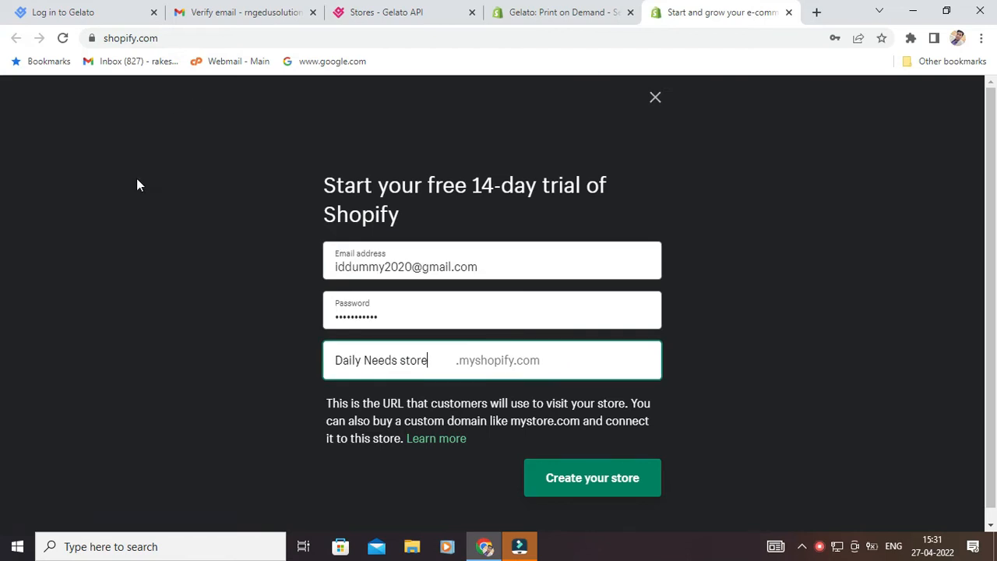
{"action": "right_click", "coordinate": [59, 168]}
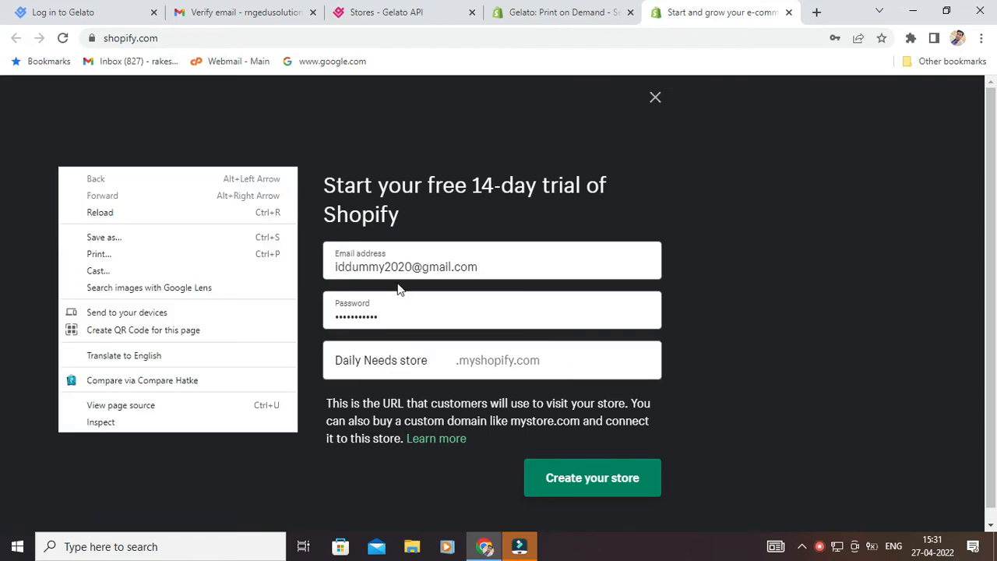
{"action": "left_click", "coordinate": [611, 217]}
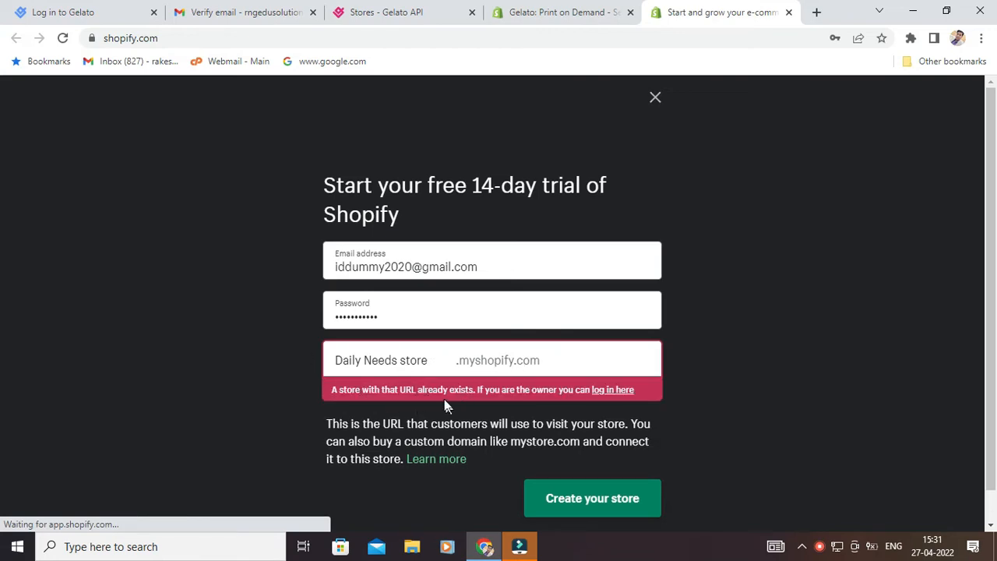
Step: Change the store name to "Daily Needs store No 101", create the store, and decline saving the password in the browser
{"action": "left_click", "coordinate": [430, 356]}
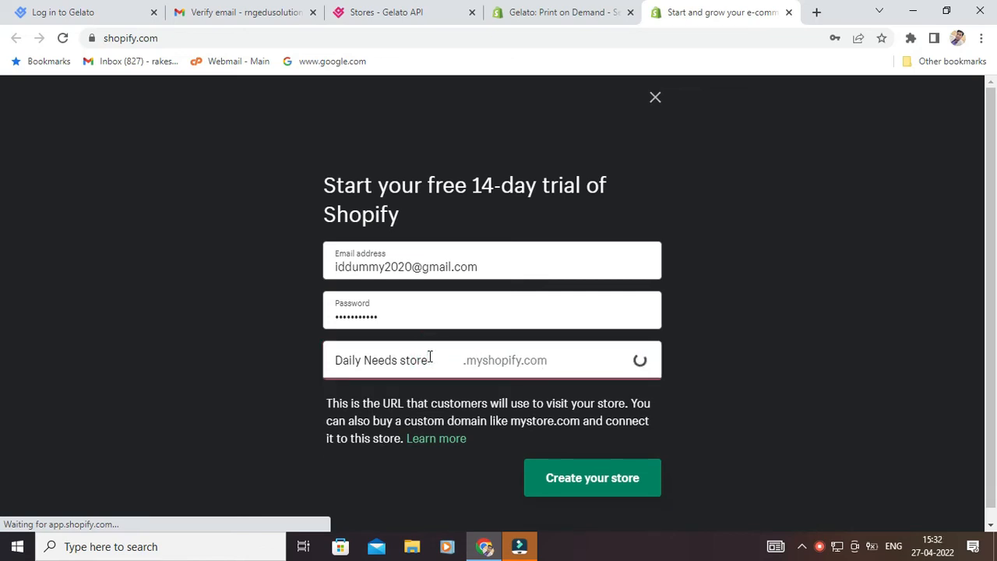
{"action": "type", "text": "No"}
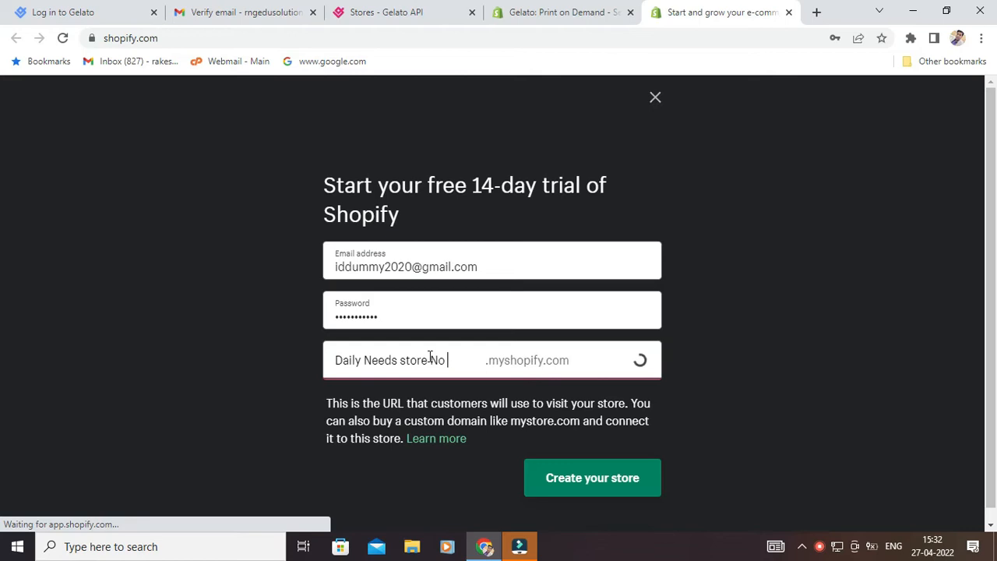
{"action": "type", "text": " 101"}
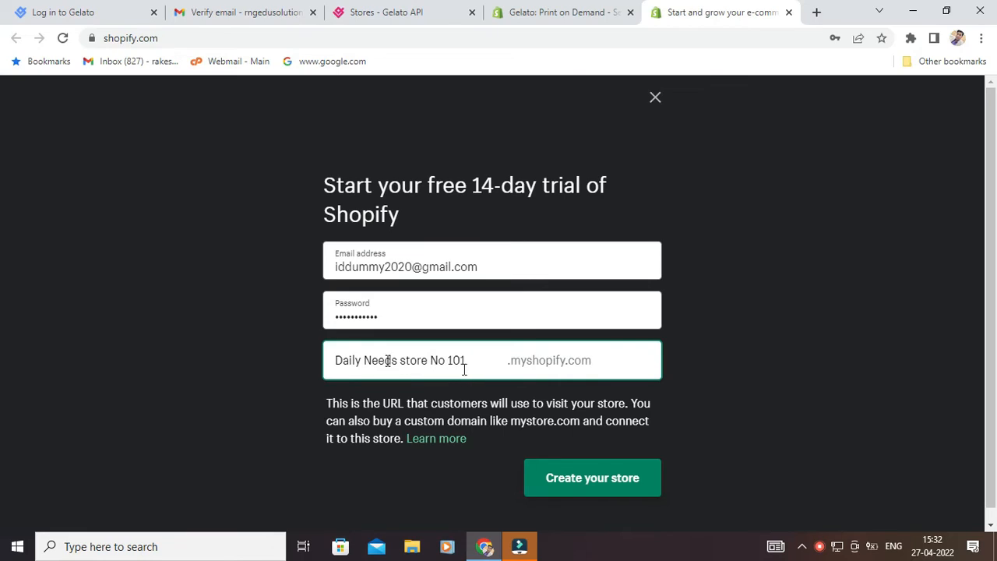
{"action": "left_click", "coordinate": [588, 486]}
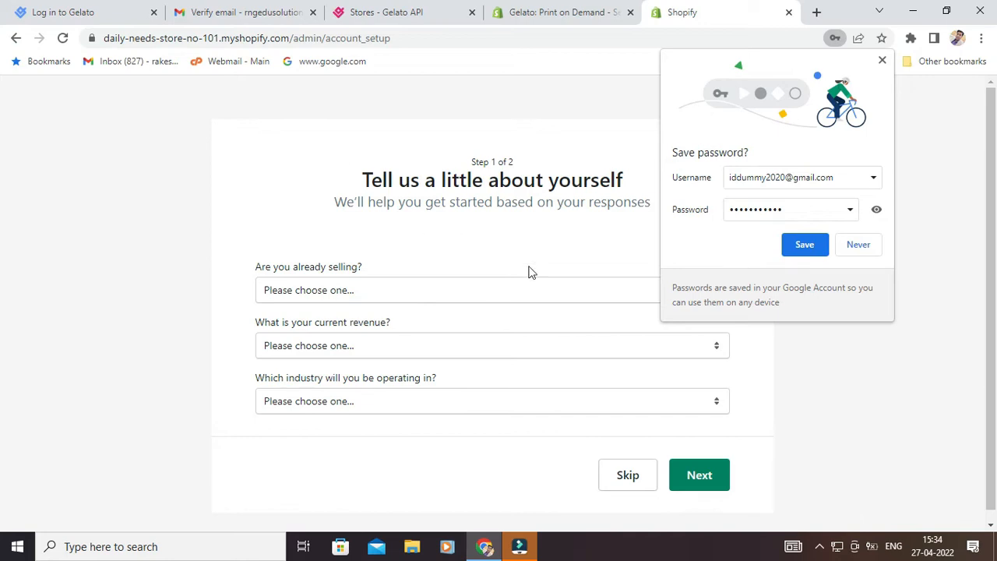
{"action": "left_click", "coordinate": [857, 246]}
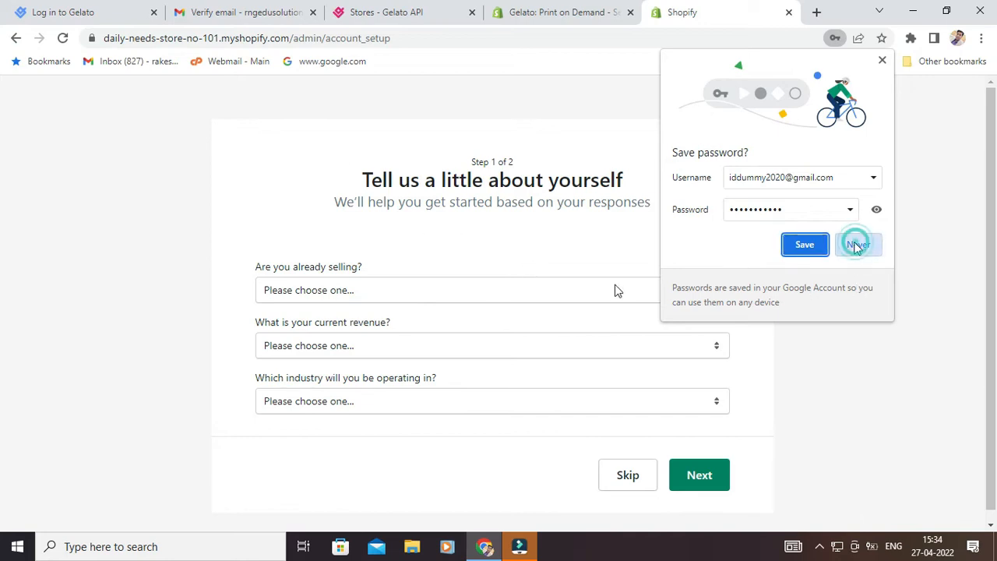
{"action": "left_click", "coordinate": [857, 246]}
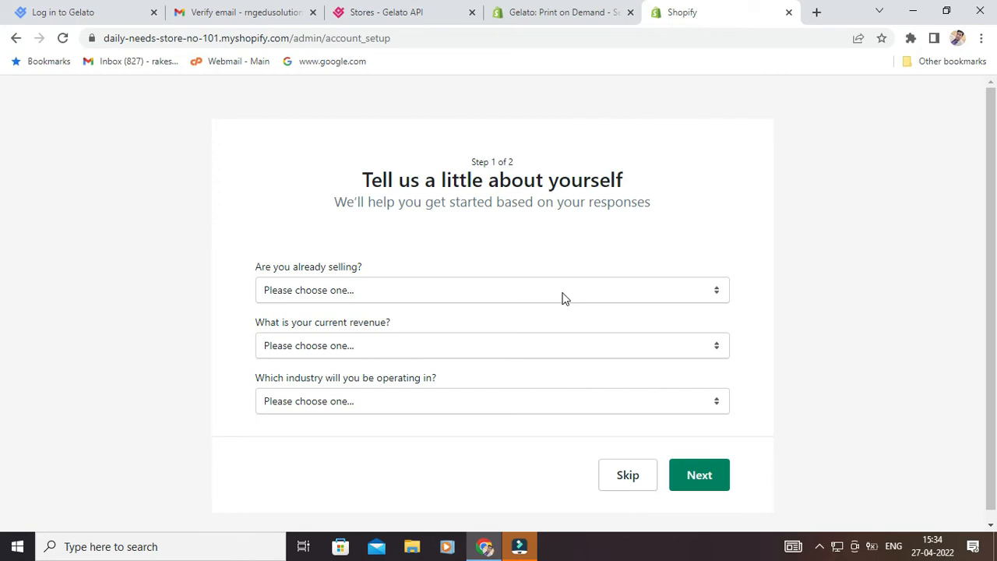
Step: Answer the setup questions with "I'm not selling products yet", Facebook or Instagram as extra sales channel, and ₹0 INR (I'm just getting started) as revenue
{"action": "left_click", "coordinate": [561, 292]}
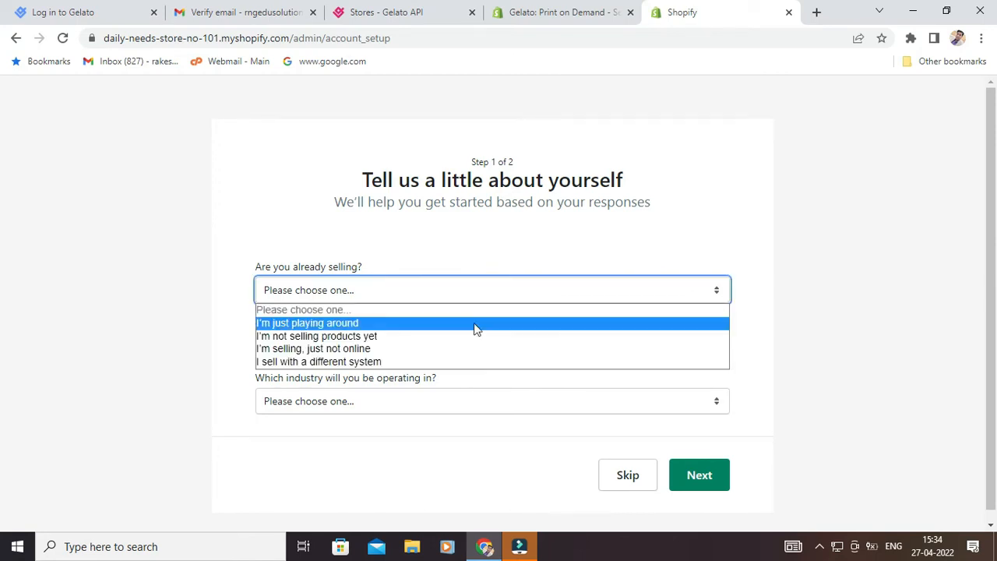
{"action": "left_click", "coordinate": [476, 324]}
{"action": "left_click", "coordinate": [481, 337]}
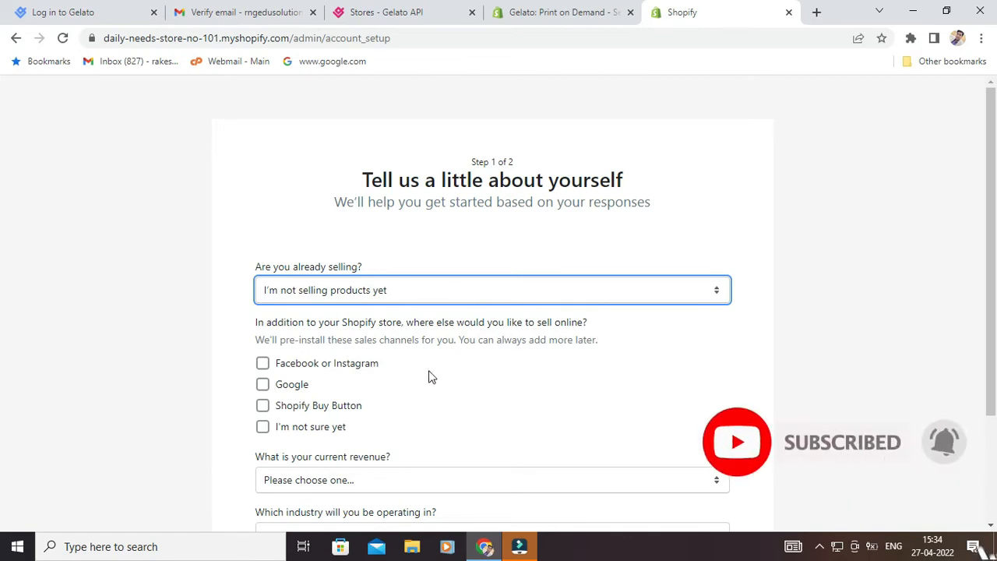
{"action": "left_click", "coordinate": [263, 363]}
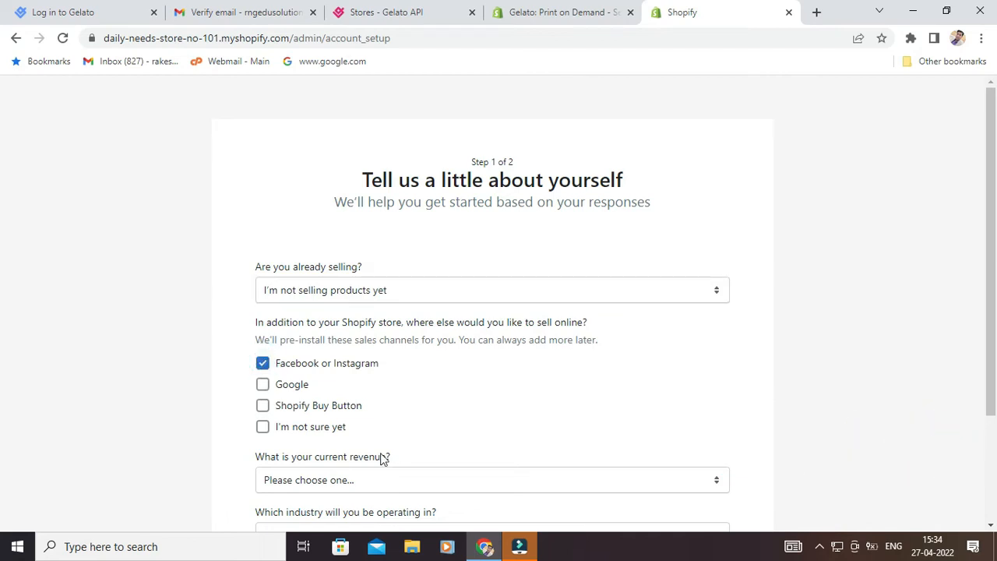
{"action": "left_click", "coordinate": [483, 482]}
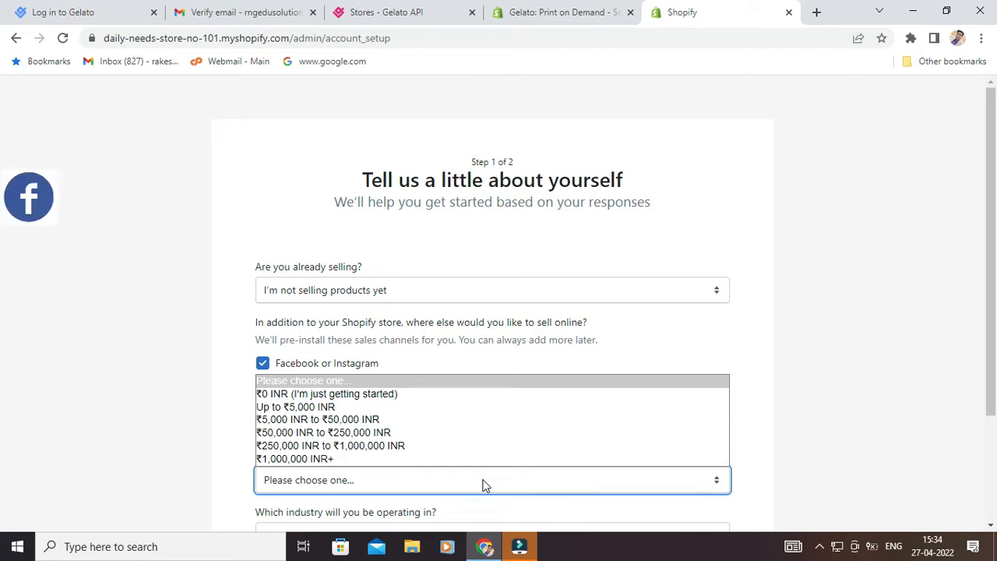
{"action": "left_click", "coordinate": [413, 395]}
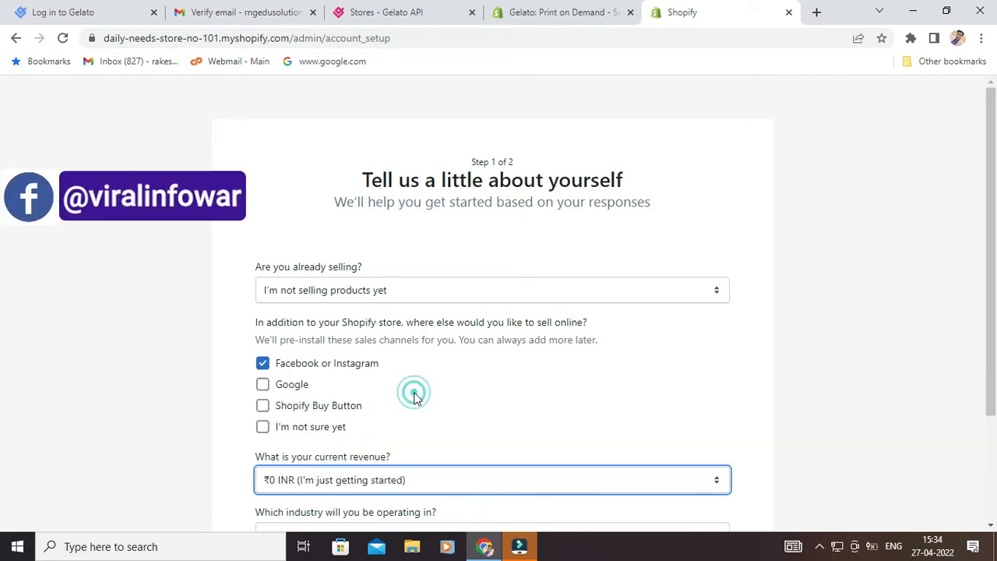
Step: Choose Clothing as the industry the store will operate in and continue to the address form
{"action": "scroll", "coordinate": [3, 328], "scroll_direction": "down", "scroll_amount": 1}
{"action": "left_click_drag", "start_coordinate": [995, 321], "coordinate": [995, 363]}
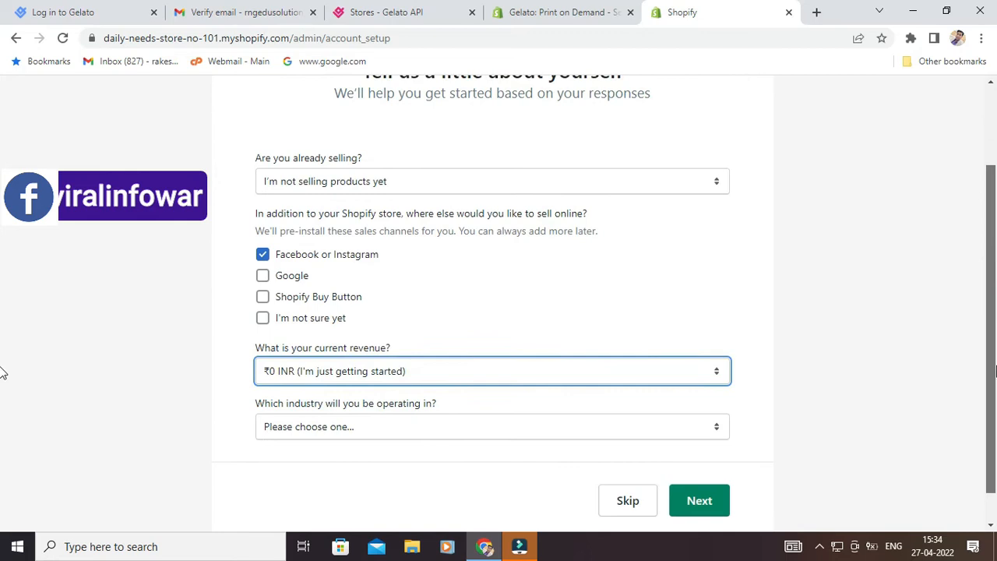
{"action": "left_click", "coordinate": [336, 391]}
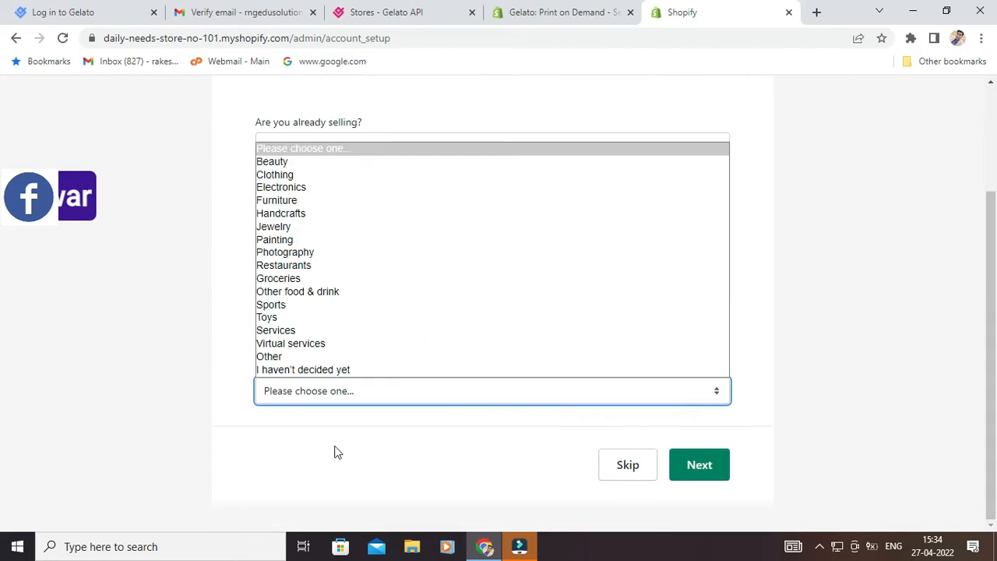
{"action": "left_click", "coordinate": [334, 444]}
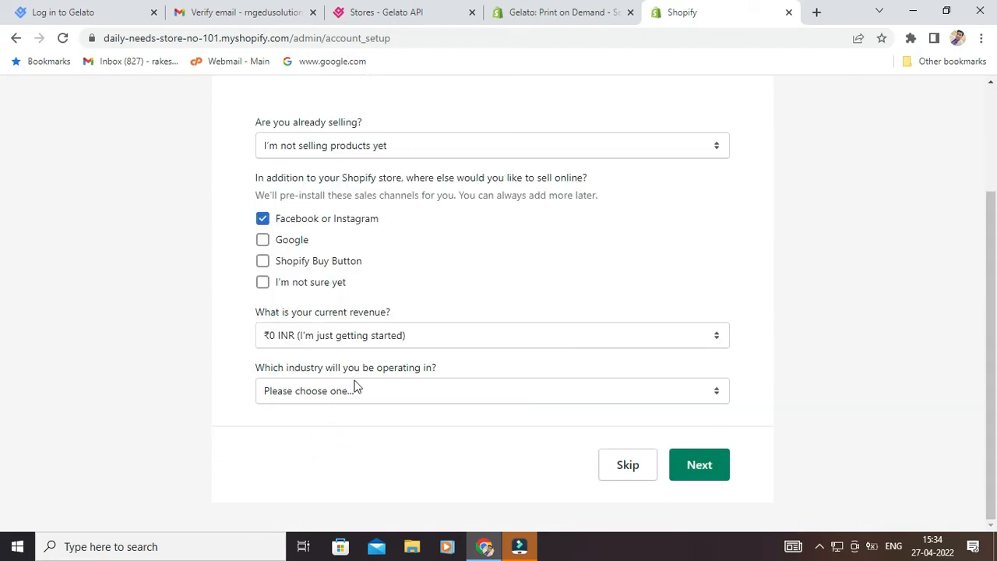
{"action": "left_click", "coordinate": [450, 391]}
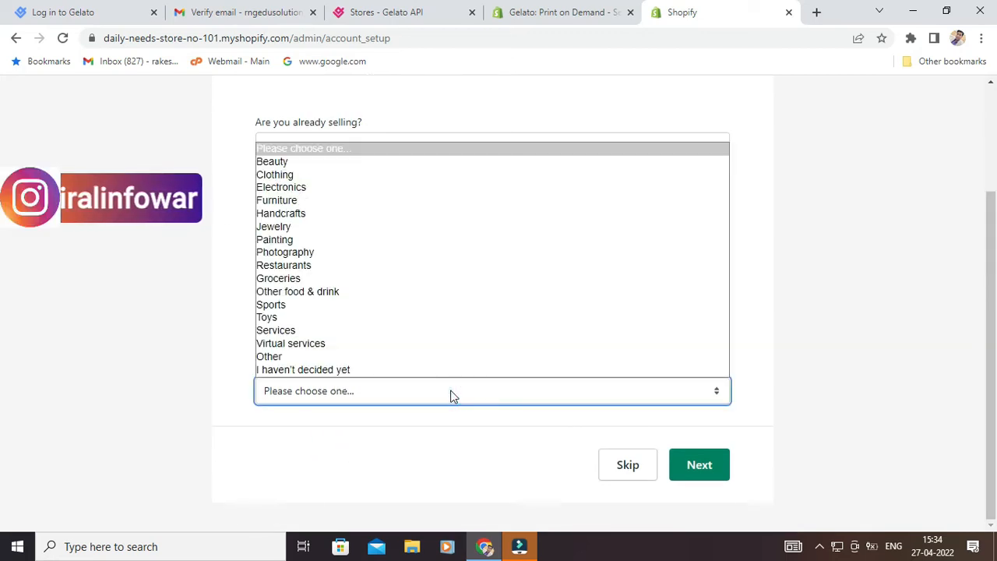
{"action": "left_click", "coordinate": [367, 178]}
{"action": "left_click", "coordinate": [698, 465]}
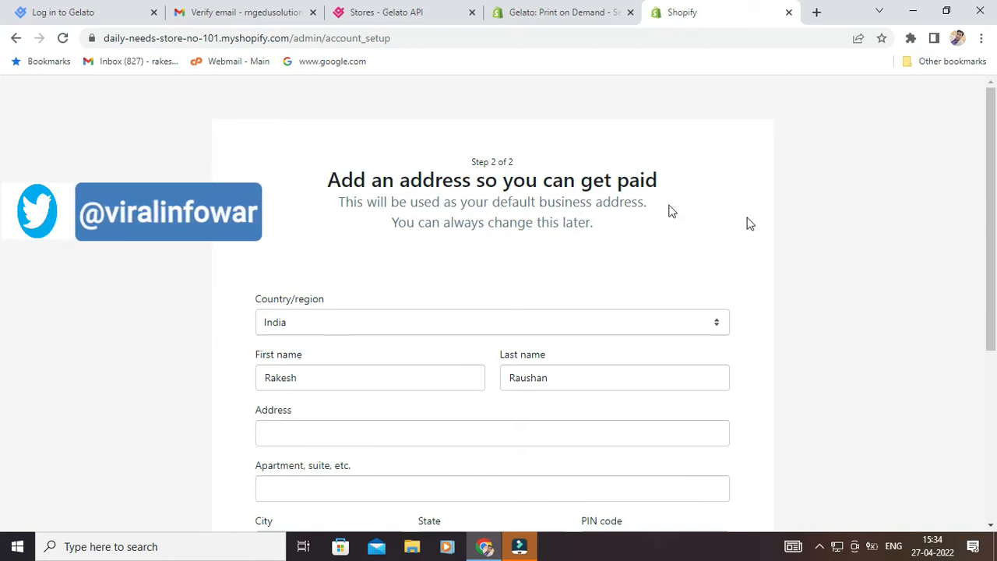
Step: Fill in the business address, apartment, city, state, postal code and phone number, and enter the new store
{"action": "scroll", "coordinate": [985, 234], "scroll_direction": "down", "scroll_amount": 5}
{"action": "scroll", "coordinate": [973, 311], "scroll_direction": "up", "scroll_amount": 2}
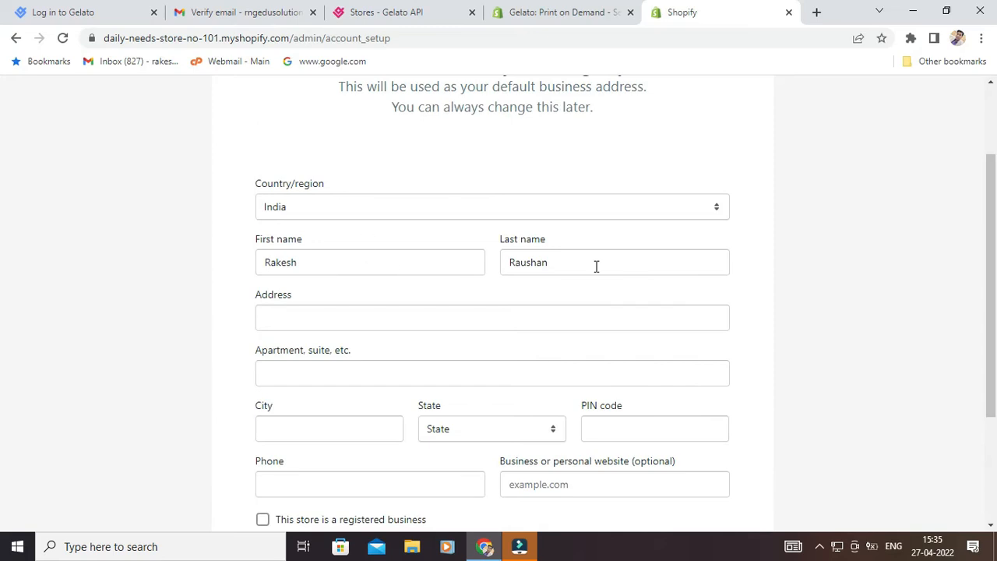
{"action": "left_click", "coordinate": [310, 318]}
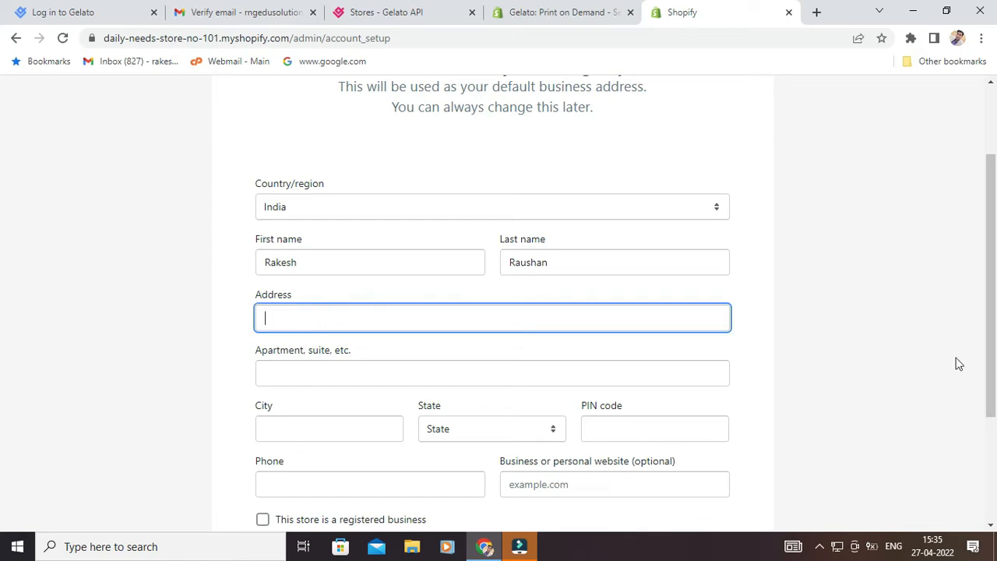
{"action": "left_click_drag", "start_coordinate": [989, 325], "coordinate": [992, 377]}
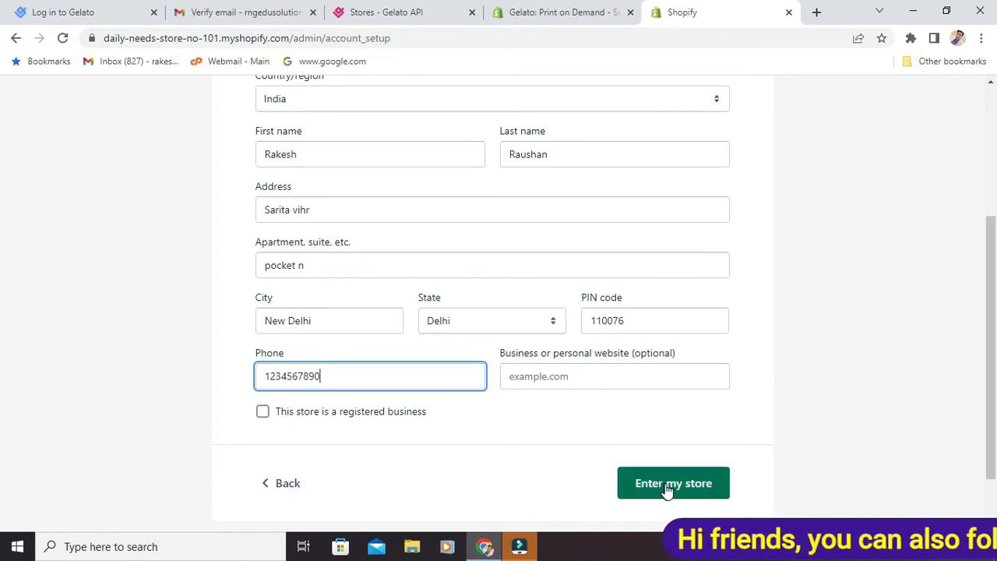
{"action": "left_click", "coordinate": [667, 484]}
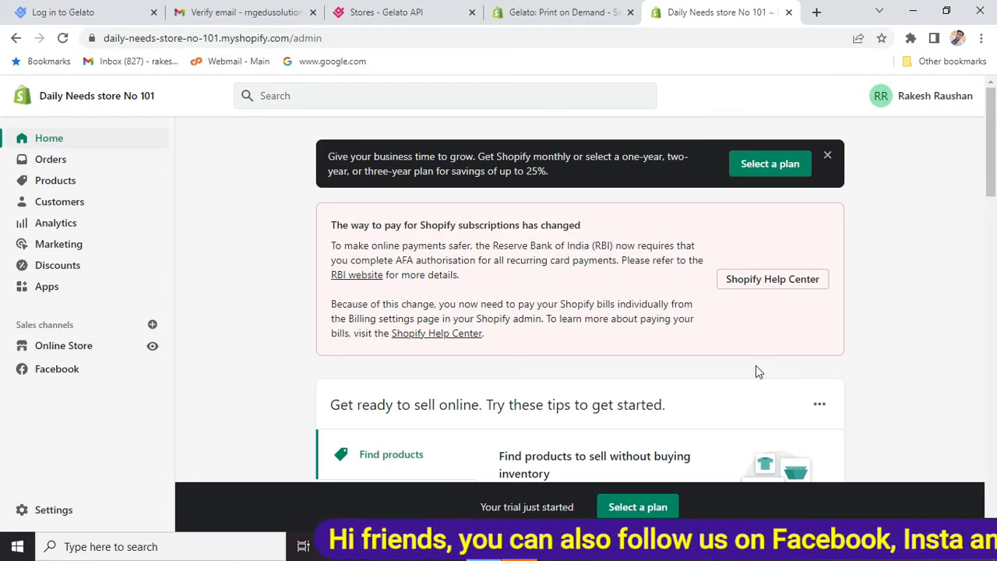
Step: Copy the web address of the new store's admin page
{"action": "left_click", "coordinate": [373, 38]}
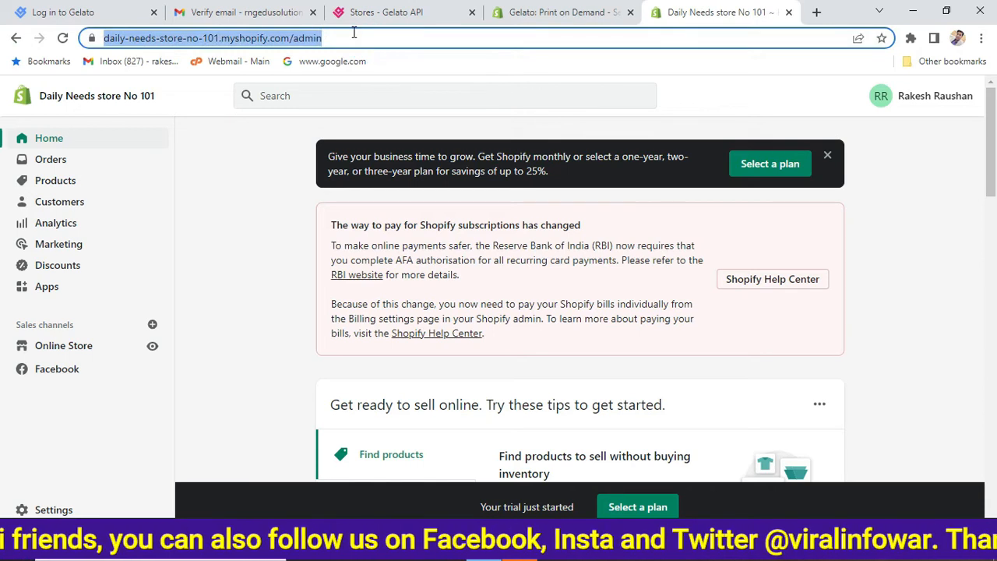
{"action": "left_click", "coordinate": [374, 38]}
{"action": "left_click", "coordinate": [374, 38]}
{"action": "left_click_drag", "start_coordinate": [267, 38], "coordinate": [80, 31]}
{"action": "key", "text": "ctrl+c"}
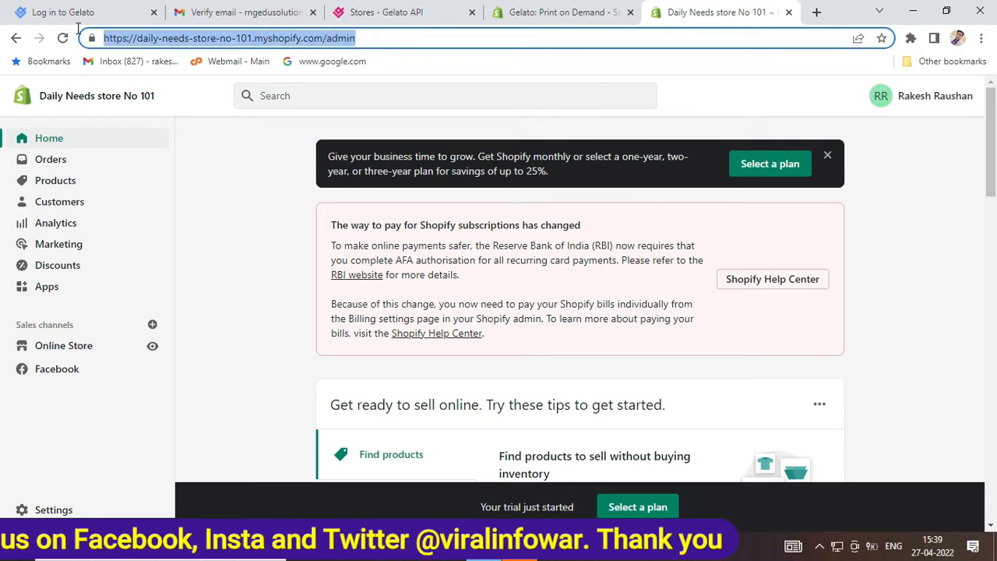
{"action": "left_click", "coordinate": [408, 9]}
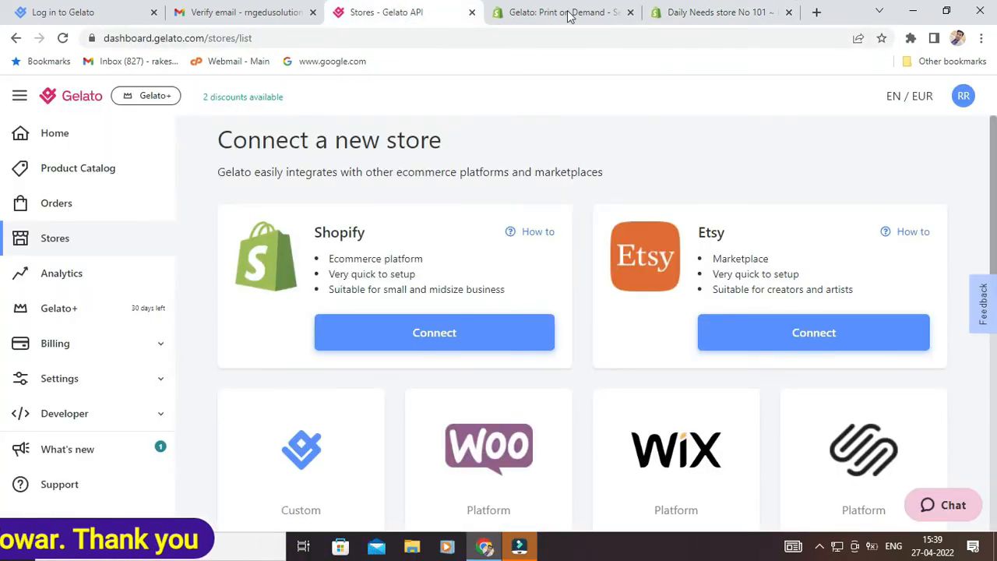
{"action": "left_click", "coordinate": [566, 12]}
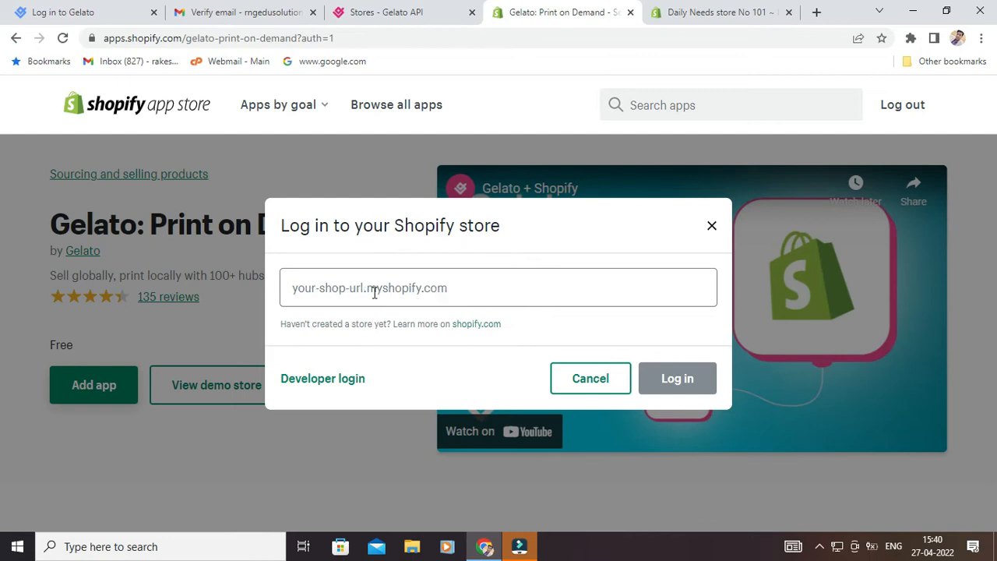
{"action": "left_click", "coordinate": [457, 291]}
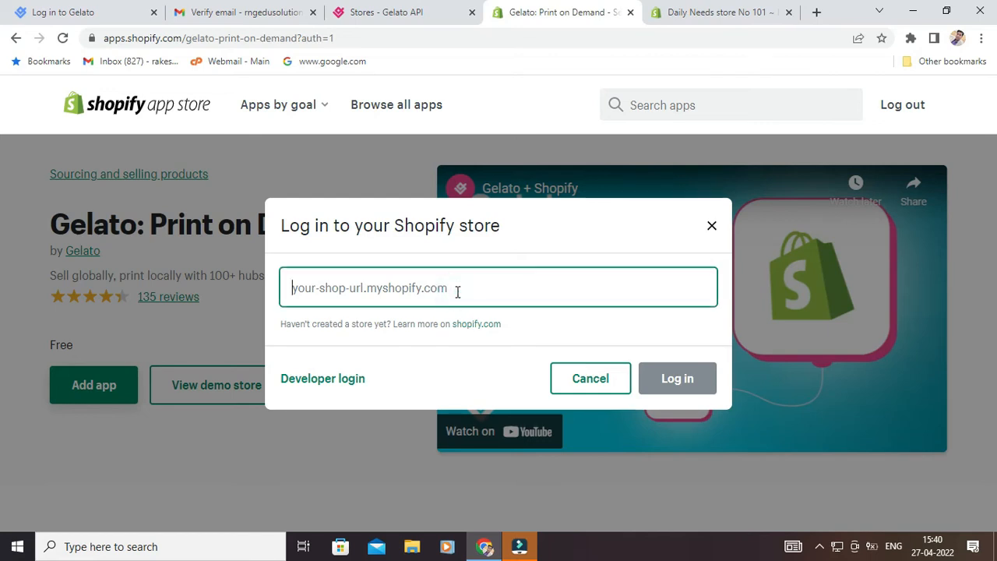
{"action": "key", "text": "ctrl+v"}
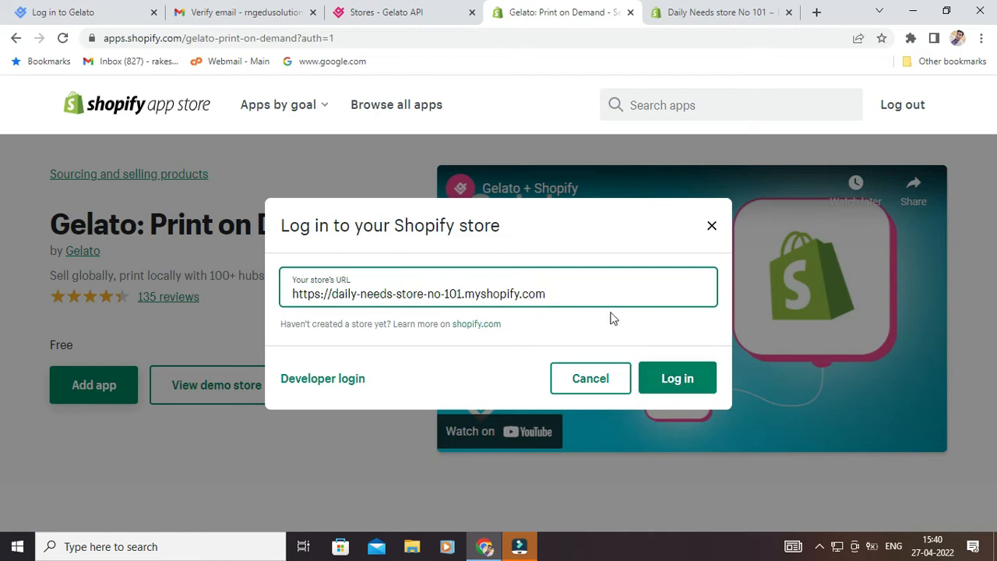
{"action": "left_click", "coordinate": [674, 380]}
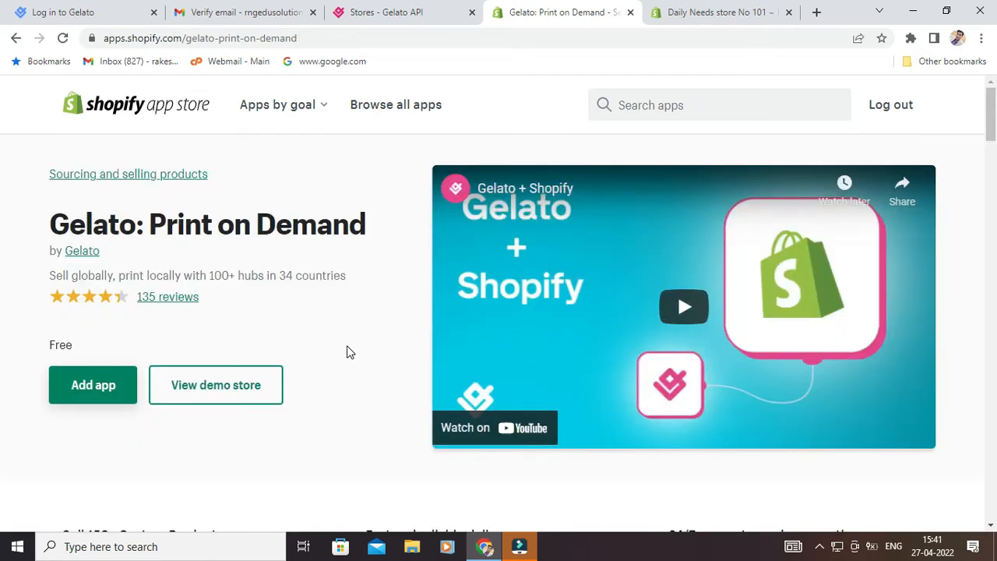
{"action": "left_click", "coordinate": [93, 389]}
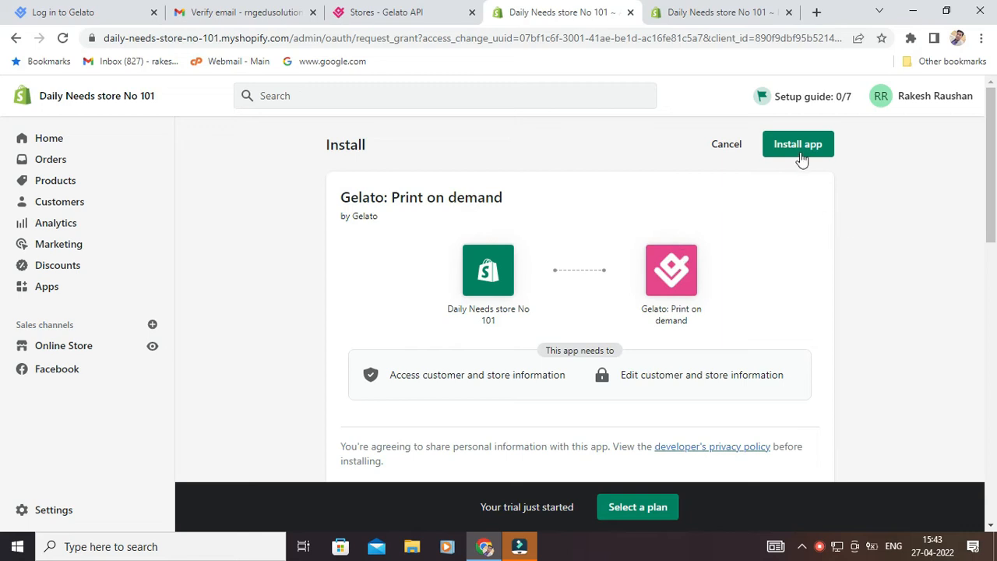
{"action": "left_click", "coordinate": [794, 143]}
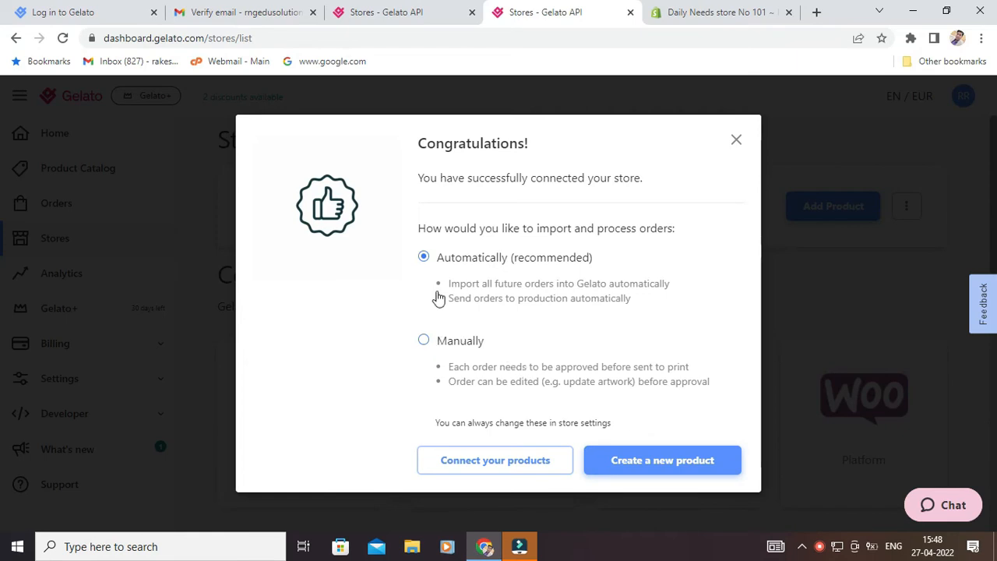
Step: Start creating a new product for the connected store and choose the White 11oz Ceramic Mug from the Mugs category
{"action": "left_click", "coordinate": [663, 469]}
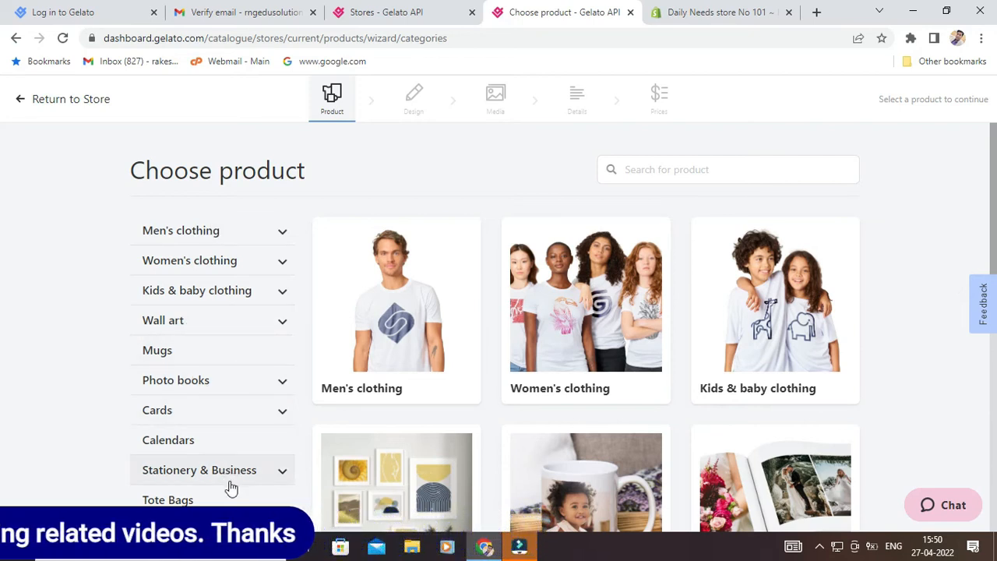
{"action": "scroll", "coordinate": [2, 212], "scroll_direction": "down", "scroll_amount": 1}
{"action": "scroll", "coordinate": [1, 212], "scroll_direction": "up", "scroll_amount": 1}
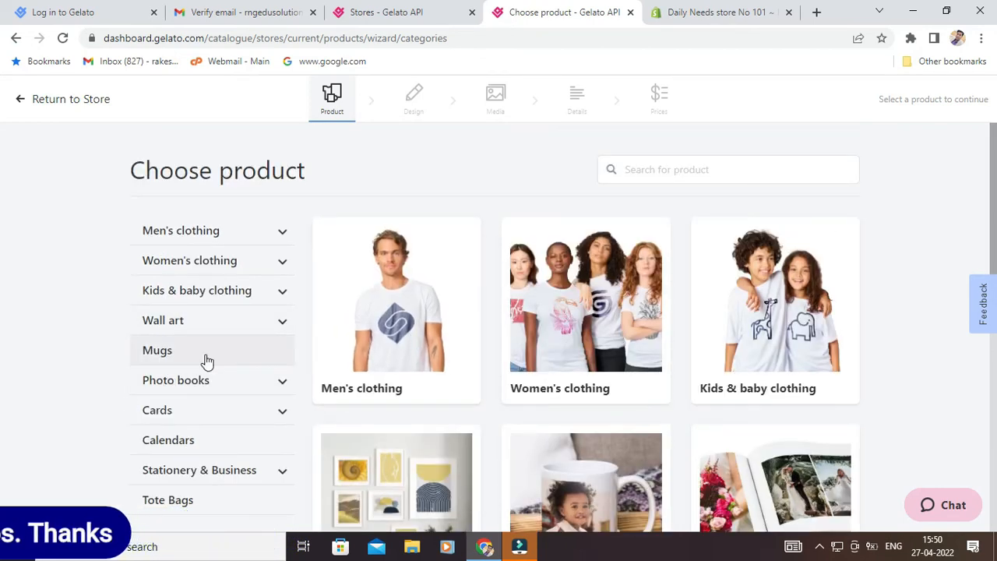
{"action": "left_click", "coordinate": [592, 486]}
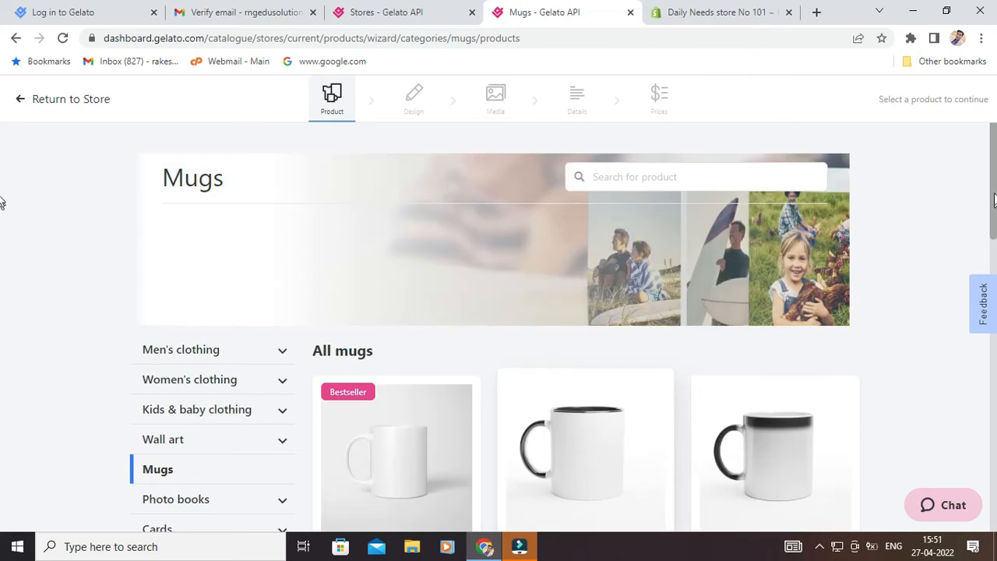
{"action": "scroll", "coordinate": [2, 220], "scroll_direction": "down", "scroll_amount": 2}
{"action": "scroll", "coordinate": [3, 220], "scroll_direction": "up", "scroll_amount": 3}
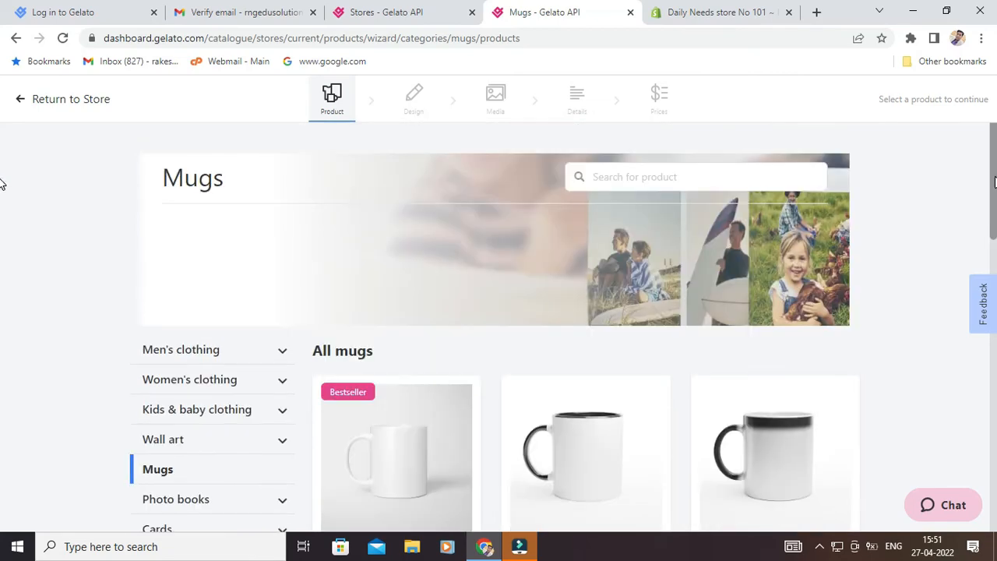
{"action": "left_click", "coordinate": [390, 465]}
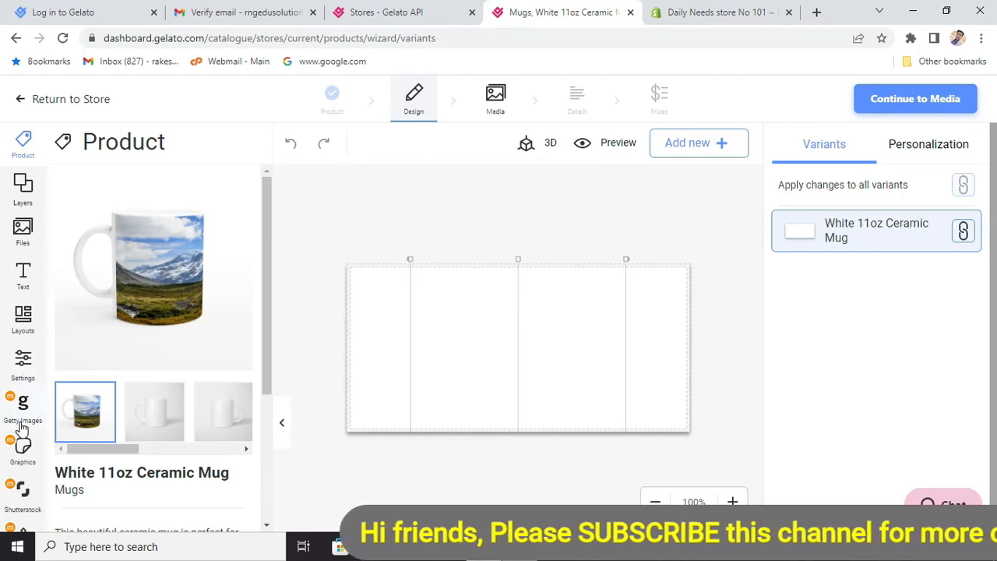
Step: View the blank and printed product photos of the White 11oz Ceramic Mug
{"action": "left_click", "coordinate": [160, 413]}
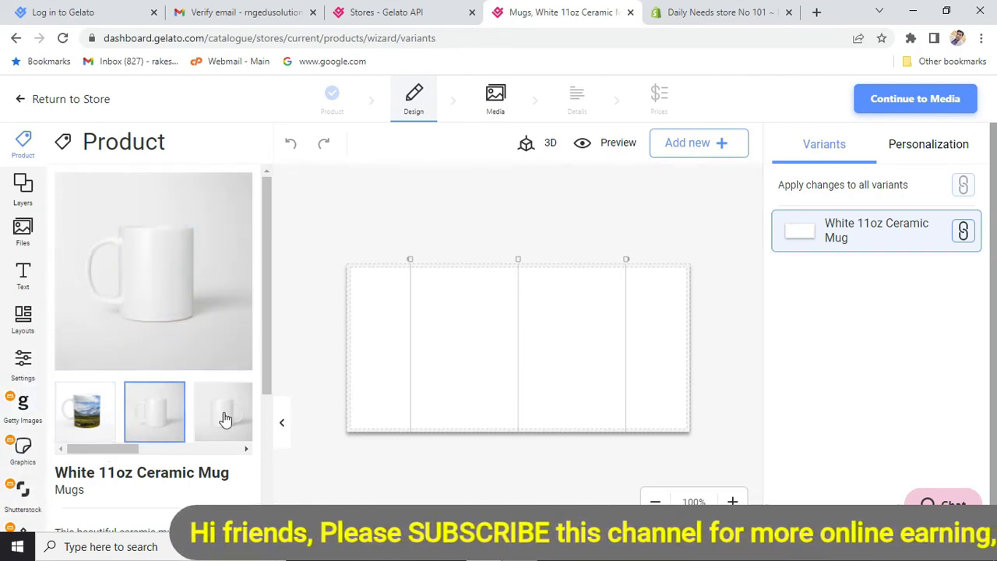
{"action": "left_click", "coordinate": [226, 419]}
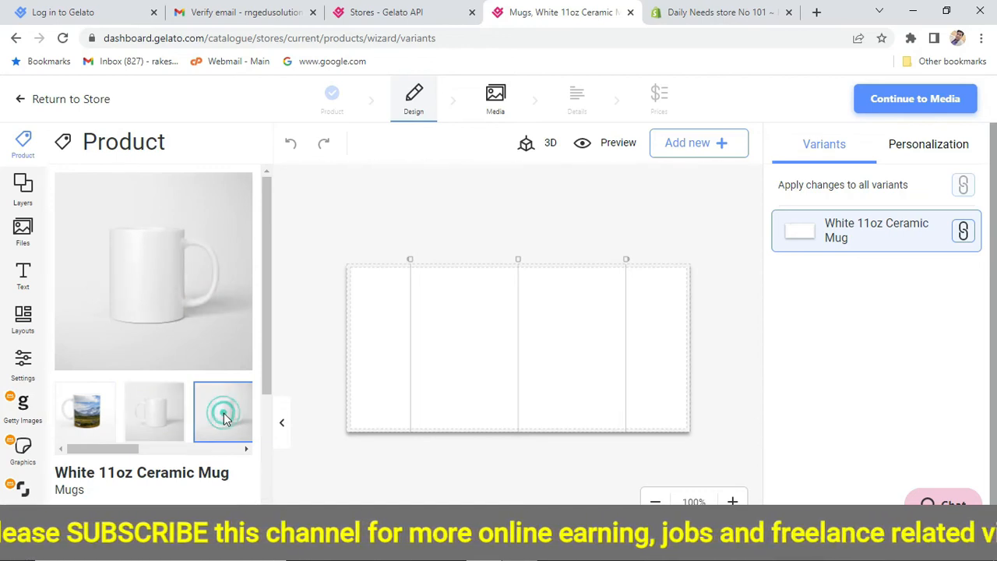
{"action": "left_click", "coordinate": [161, 411]}
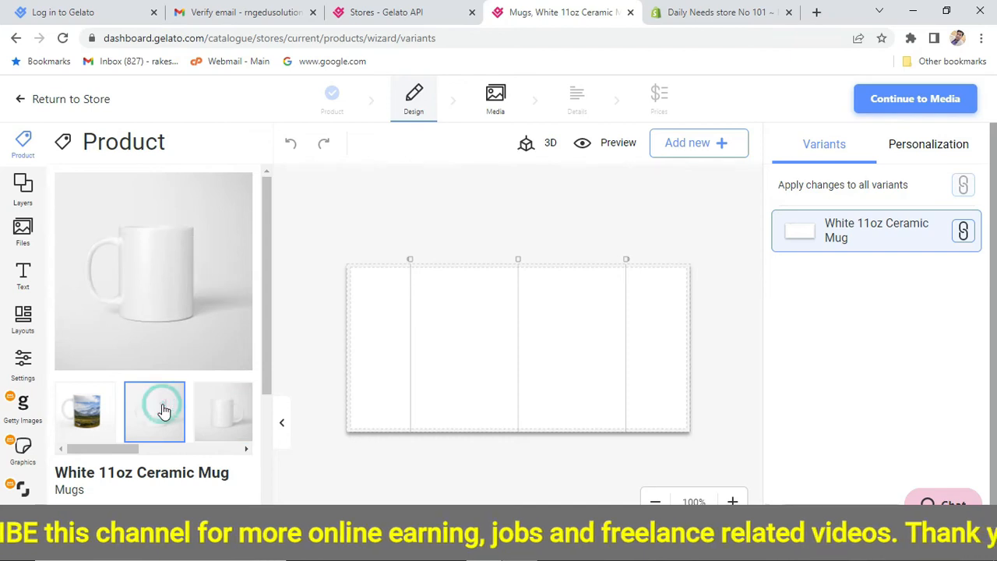
{"action": "left_click", "coordinate": [91, 407]}
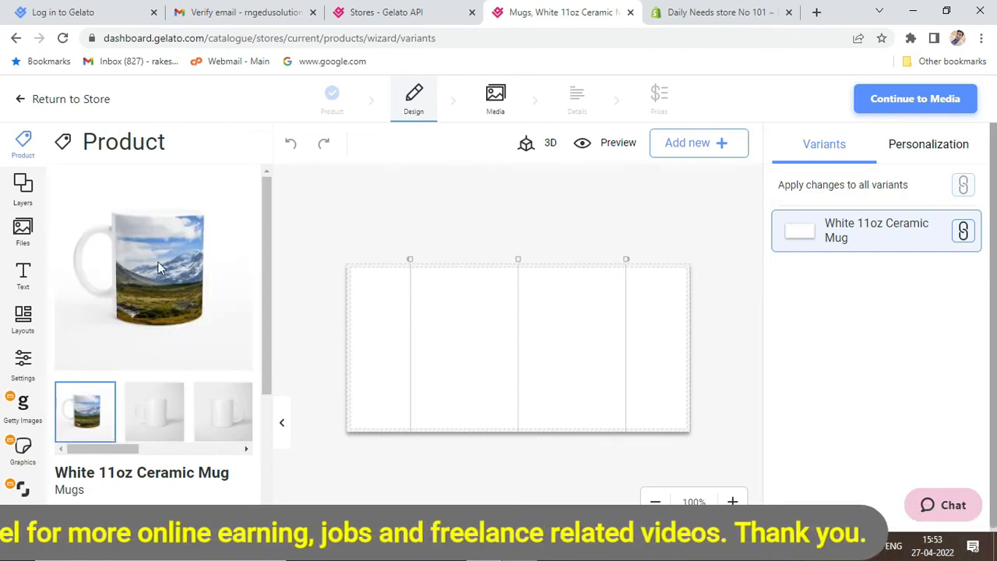
{"action": "left_click", "coordinate": [276, 237]}
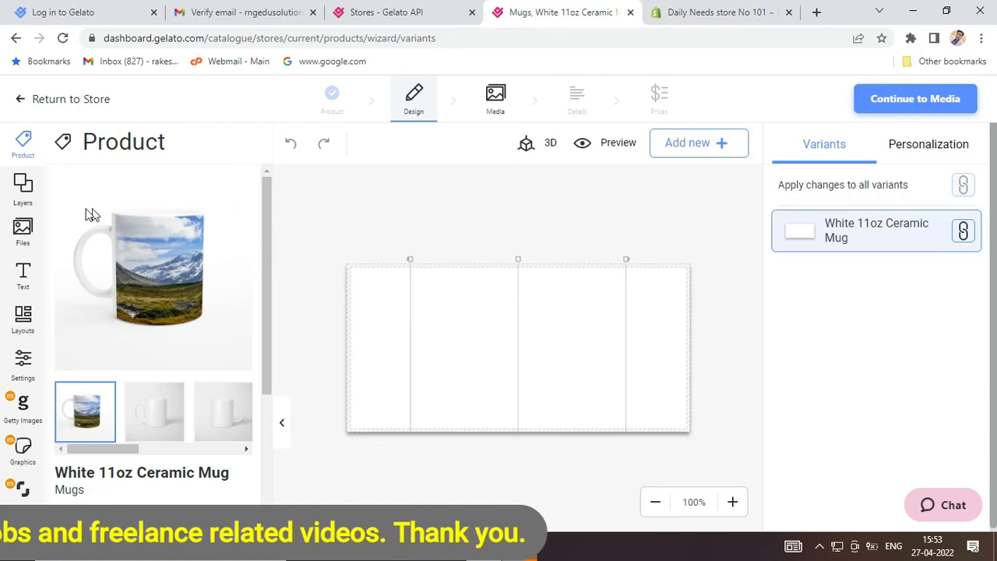
Step: Upload the parrot image "Untitled design (4)" from the device's Designs folder, place it on the mug's print area and select it
{"action": "left_click", "coordinate": [23, 230]}
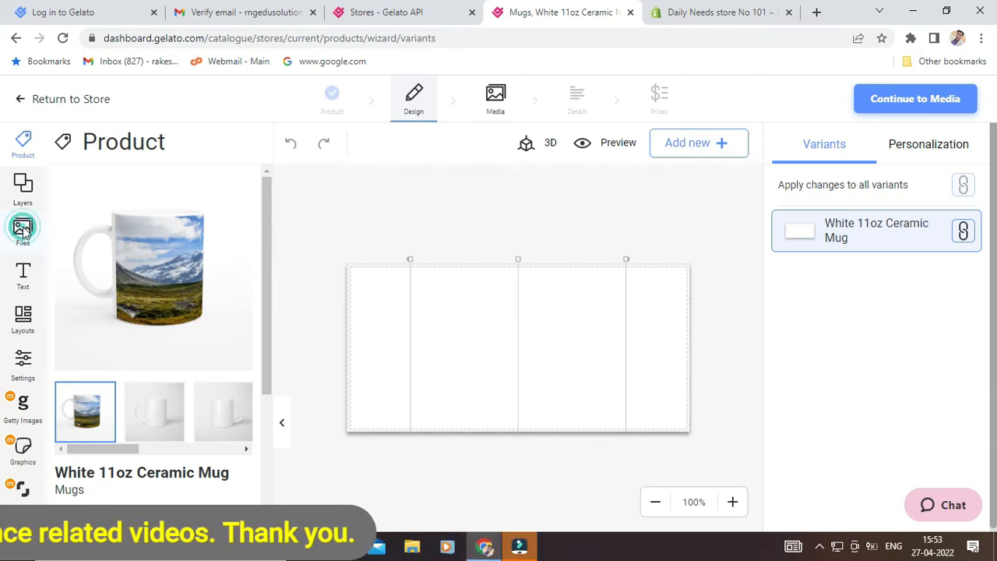
{"action": "left_click", "coordinate": [155, 189]}
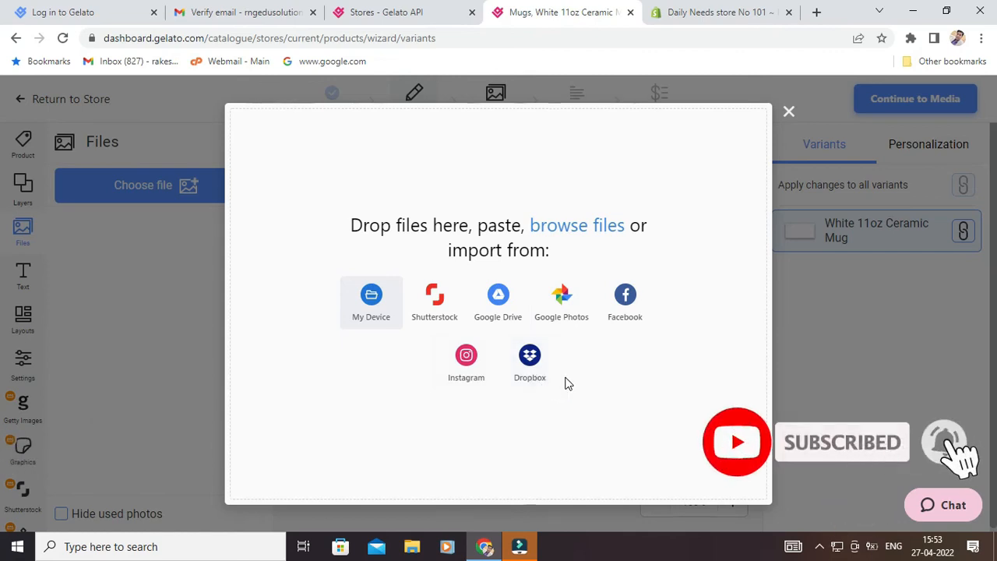
{"action": "left_click", "coordinate": [372, 304]}
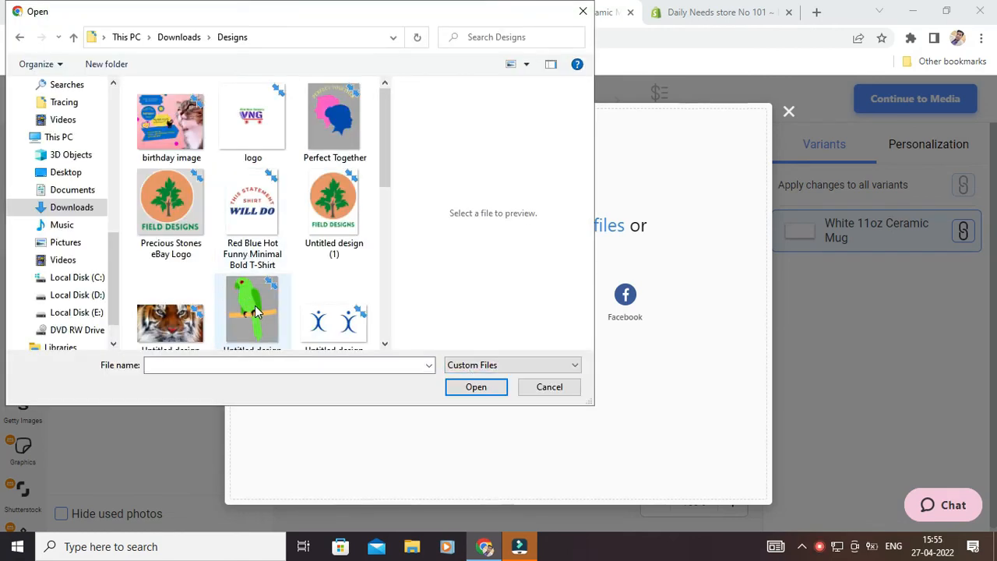
{"action": "left_click", "coordinate": [257, 312]}
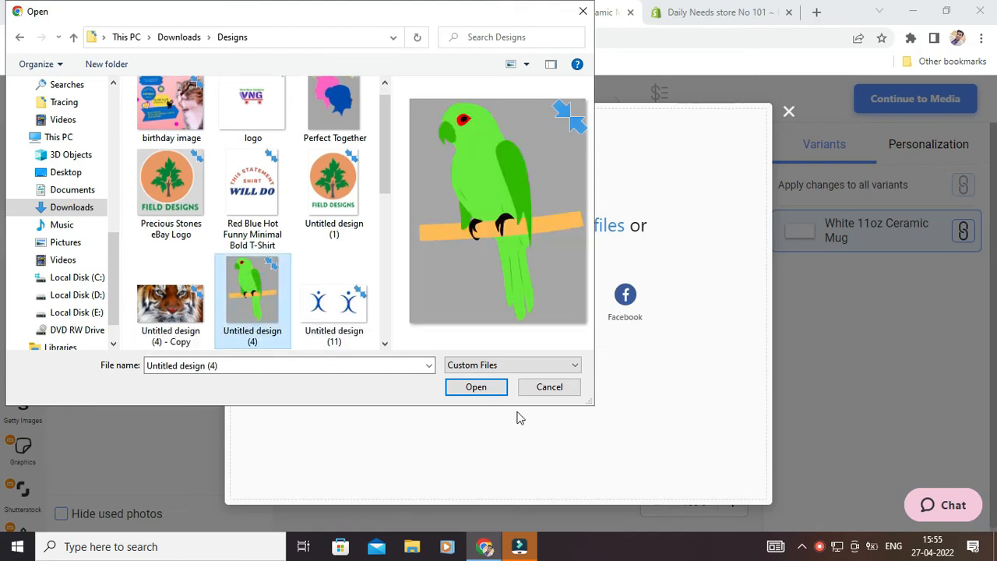
{"action": "left_click", "coordinate": [483, 393]}
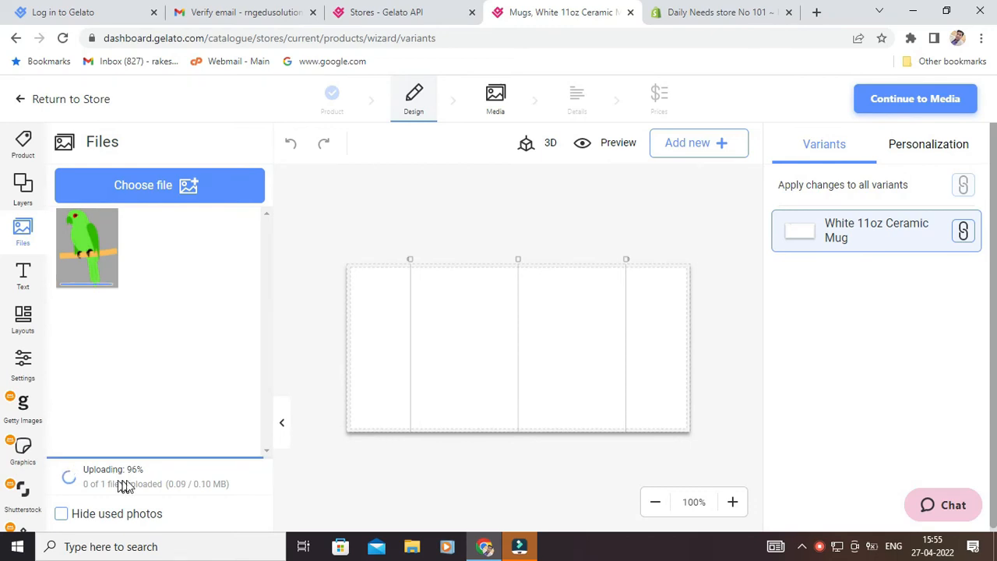
{"action": "left_click", "coordinate": [88, 251]}
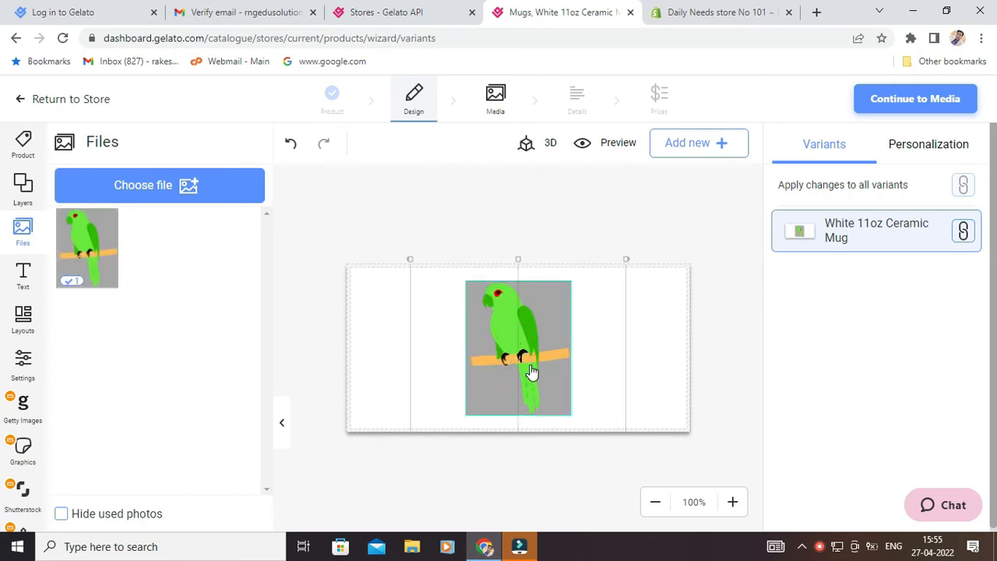
{"action": "left_click", "coordinate": [529, 373]}
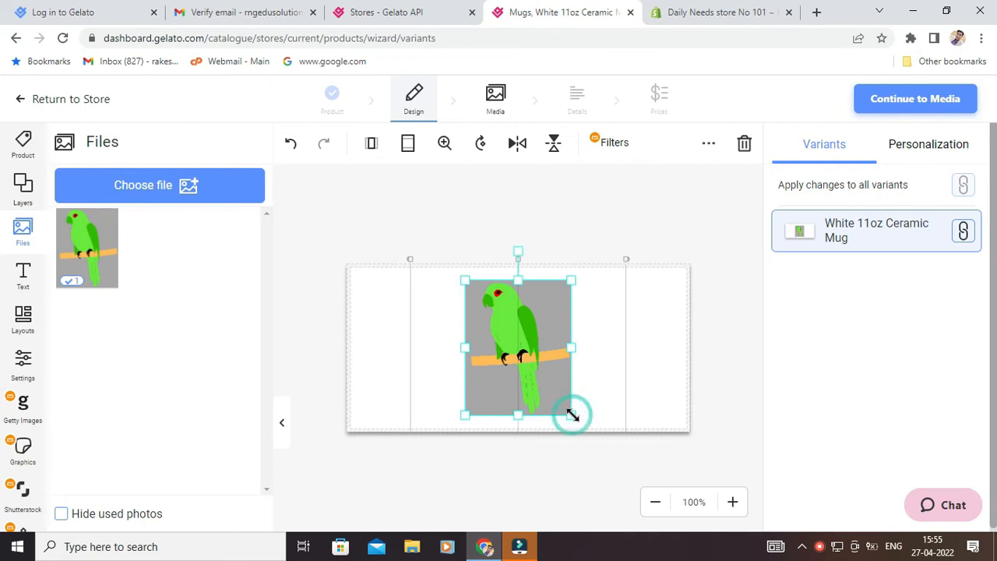
Step: Enlarge the parrot image from two opposite corners so it fills the full height of the mug's print area
{"action": "left_click_drag", "start_coordinate": [574, 413], "coordinate": [584, 425]}
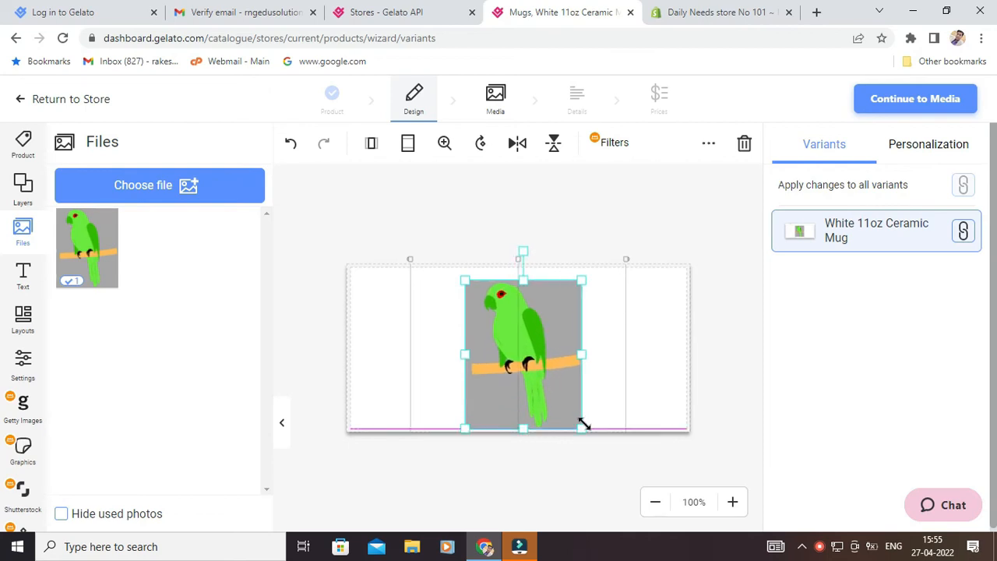
{"action": "left_click_drag", "start_coordinate": [465, 279], "coordinate": [456, 271]}
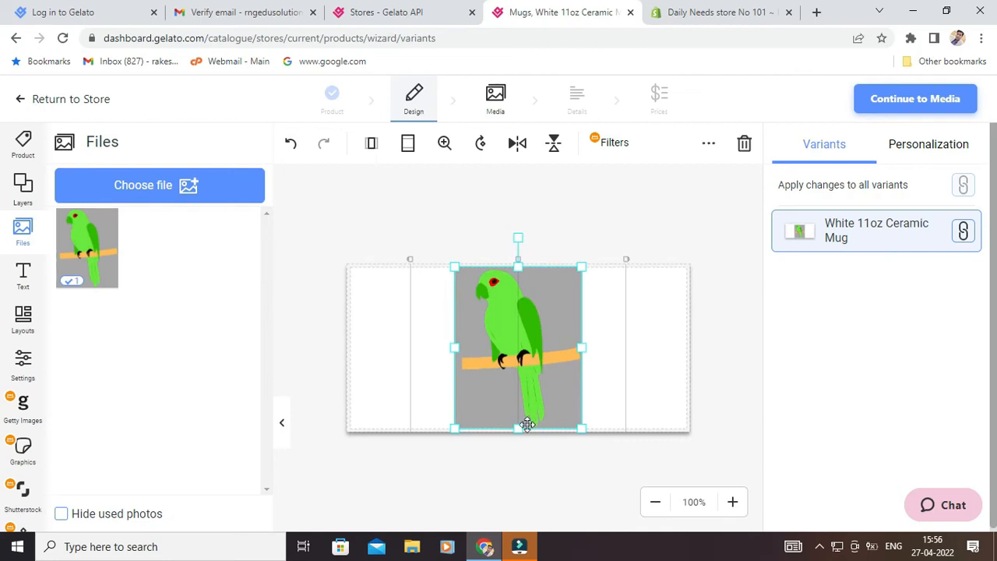
Step: Add a text element to the mug design and replace its sample text with "Viral Info War"
{"action": "left_click", "coordinate": [24, 278]}
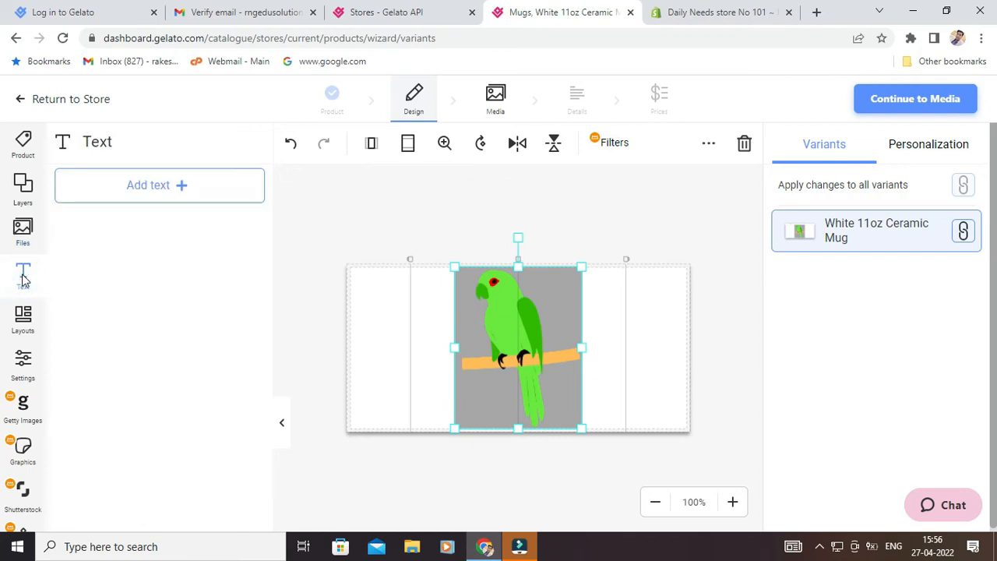
{"action": "left_click", "coordinate": [155, 187]}
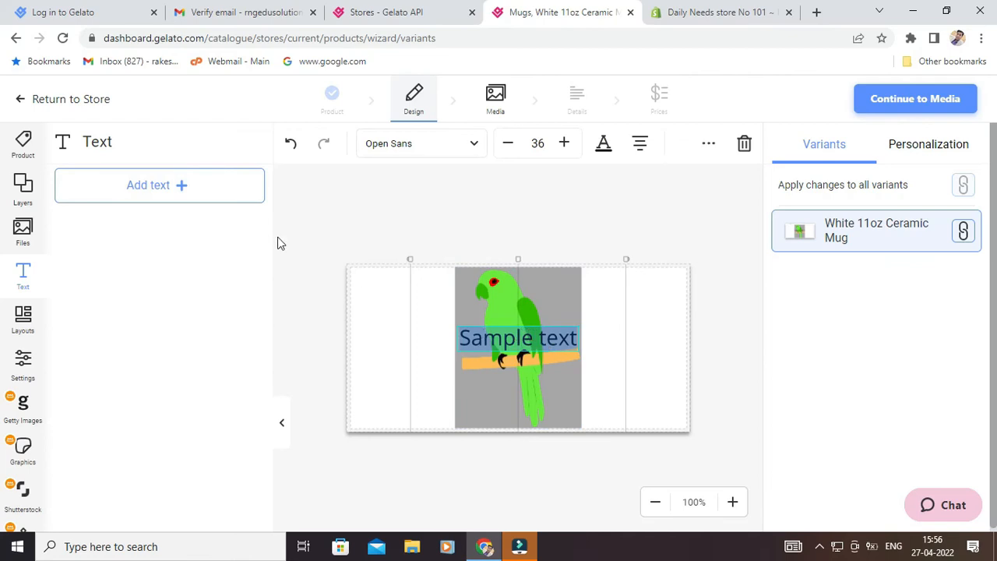
{"action": "left_click", "coordinate": [543, 337]}
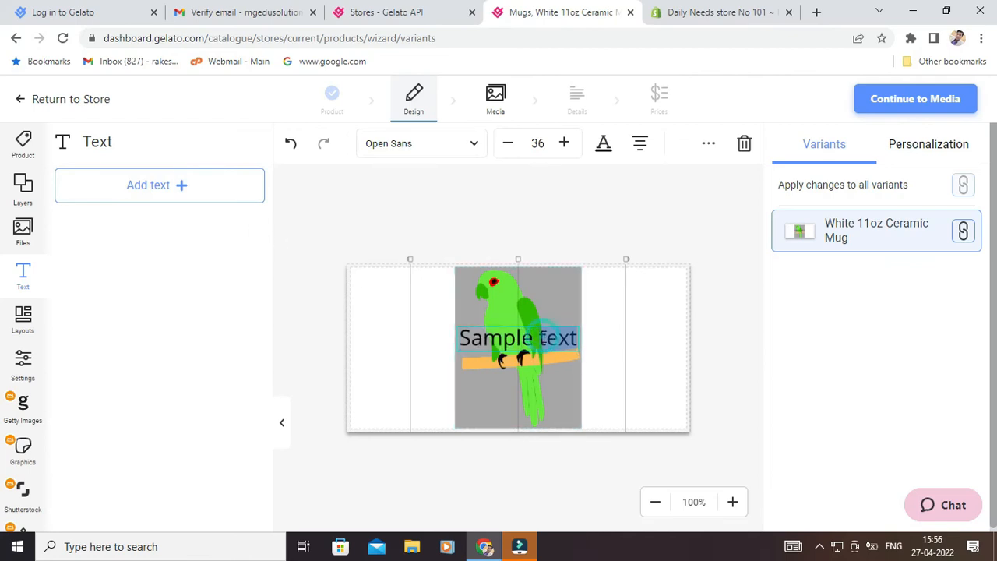
{"action": "key", "text": "BackSpace"}
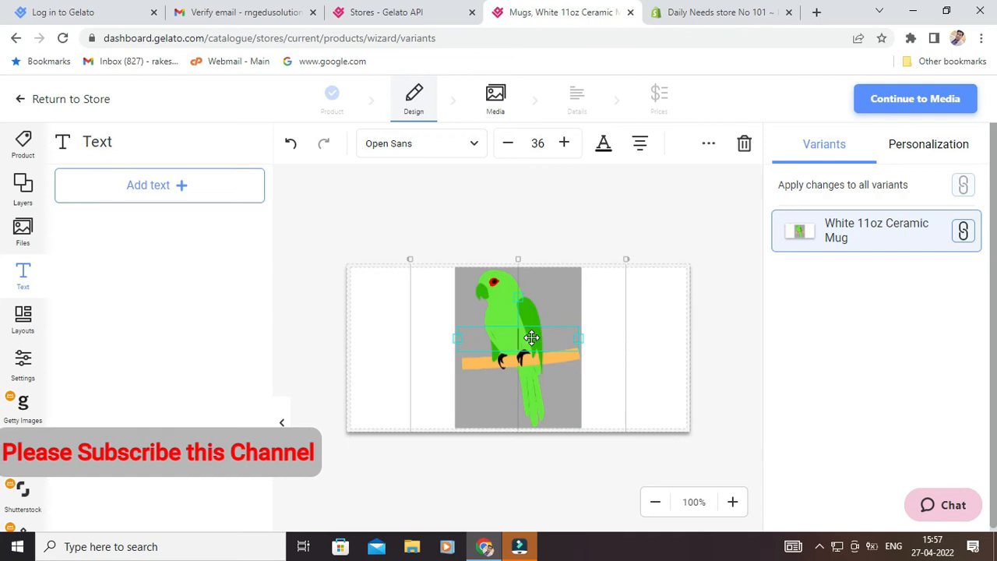
{"action": "type", "text": "Viral"}
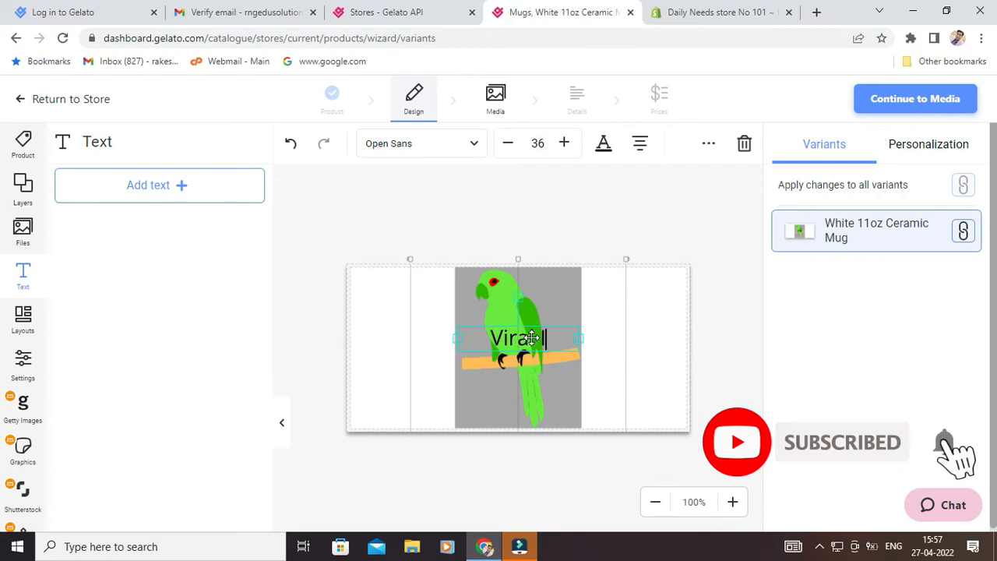
{"action": "type", "text": " Info "}
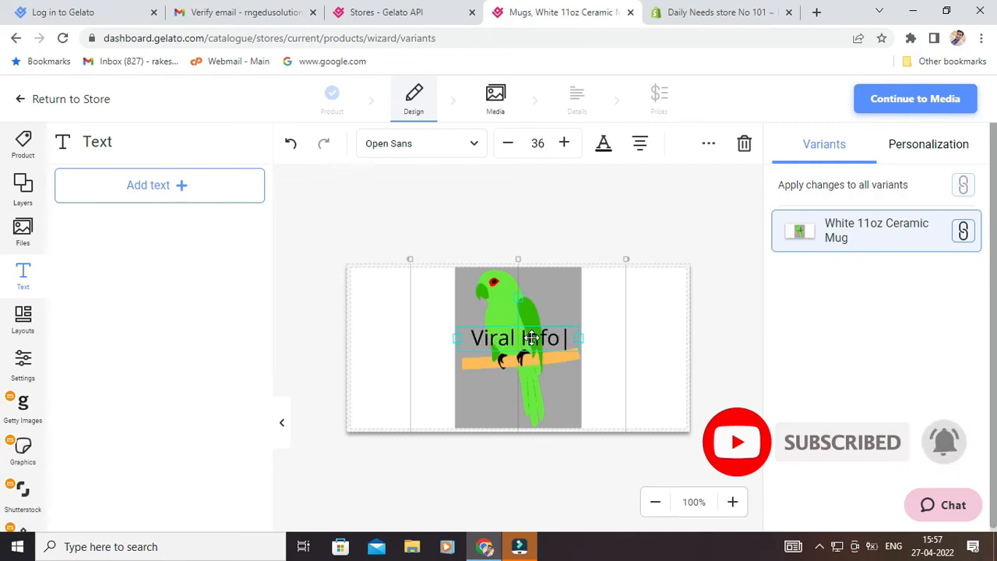
{"action": "type", "text": "War"}
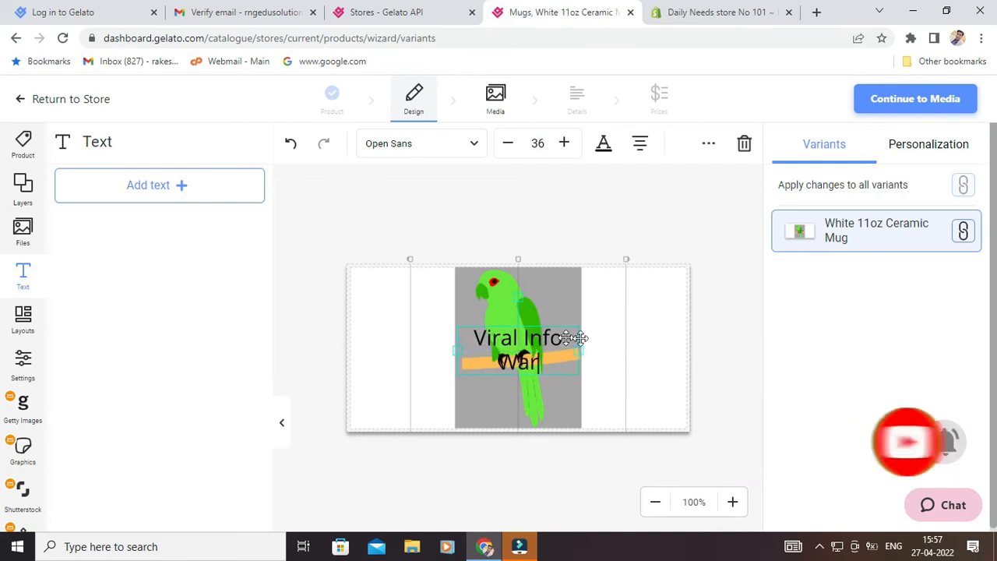
Step: Widen the text box so "Viral Info War" fits on one line and centre it over the parrot's tail below the branch
{"action": "left_click_drag", "start_coordinate": [581, 350], "coordinate": [602, 349]}
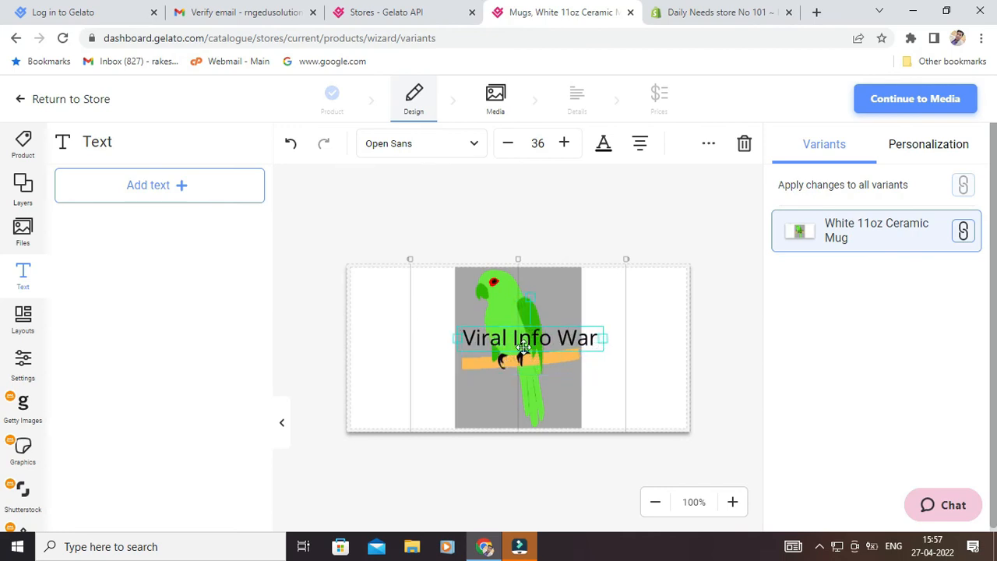
{"action": "left_click_drag", "start_coordinate": [523, 348], "coordinate": [519, 399]}
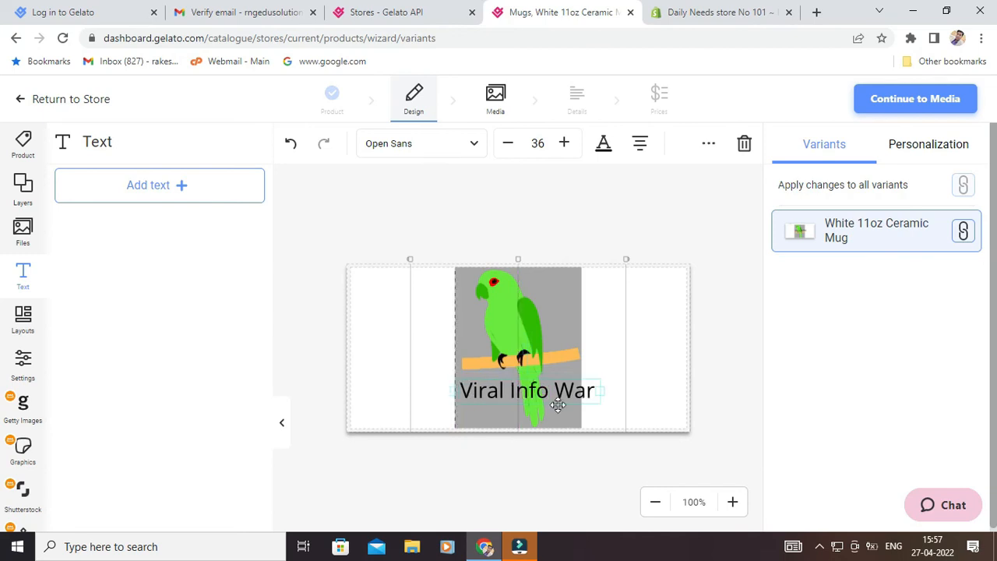
{"action": "left_click_drag", "start_coordinate": [596, 400], "coordinate": [588, 397]}
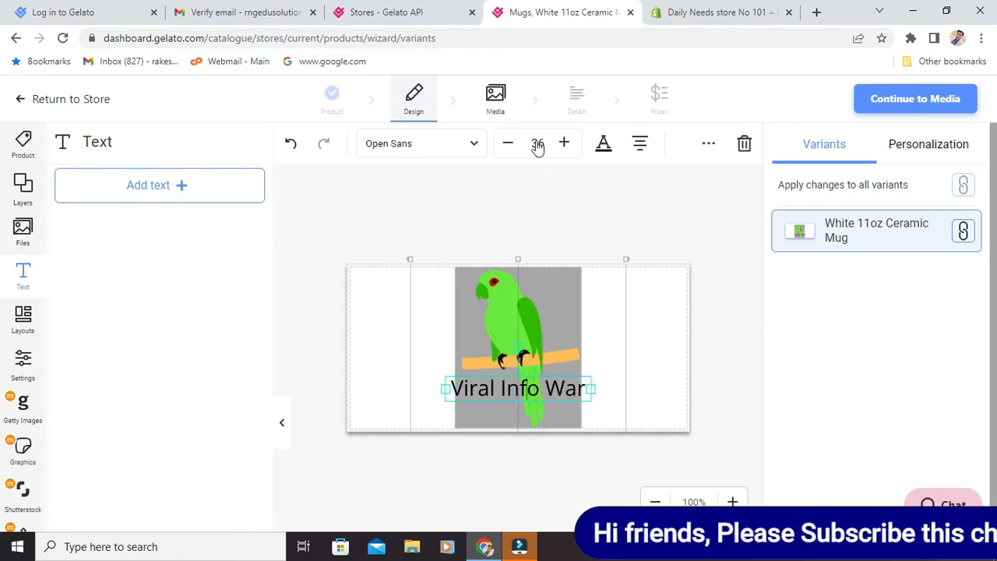
Step: Reduce the font size of the "Viral Info War" text to 32 and look through the available fonts without changing the typeface
{"action": "left_click", "coordinate": [507, 148]}
{"action": "left_click", "coordinate": [507, 148]}
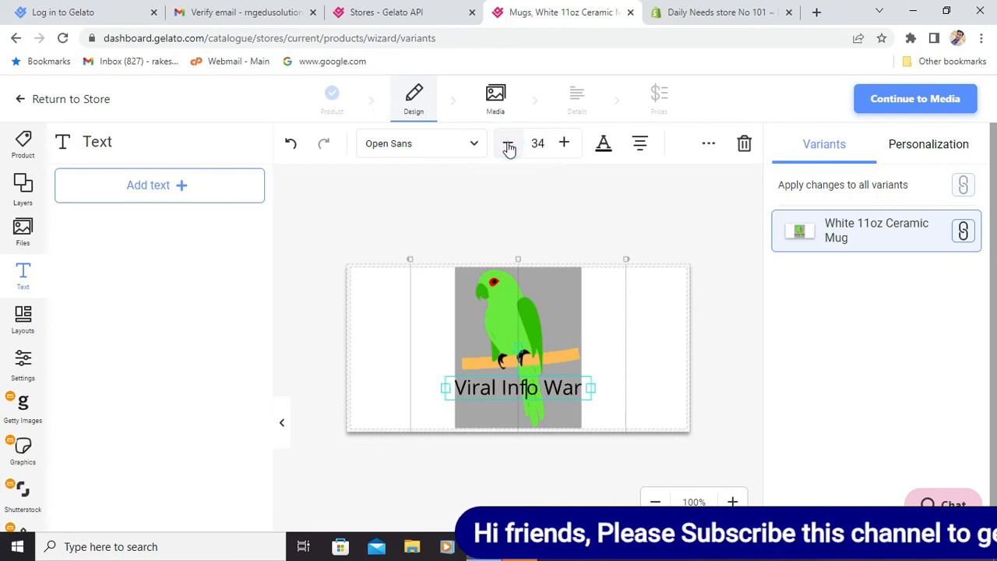
{"action": "left_click", "coordinate": [508, 148]}
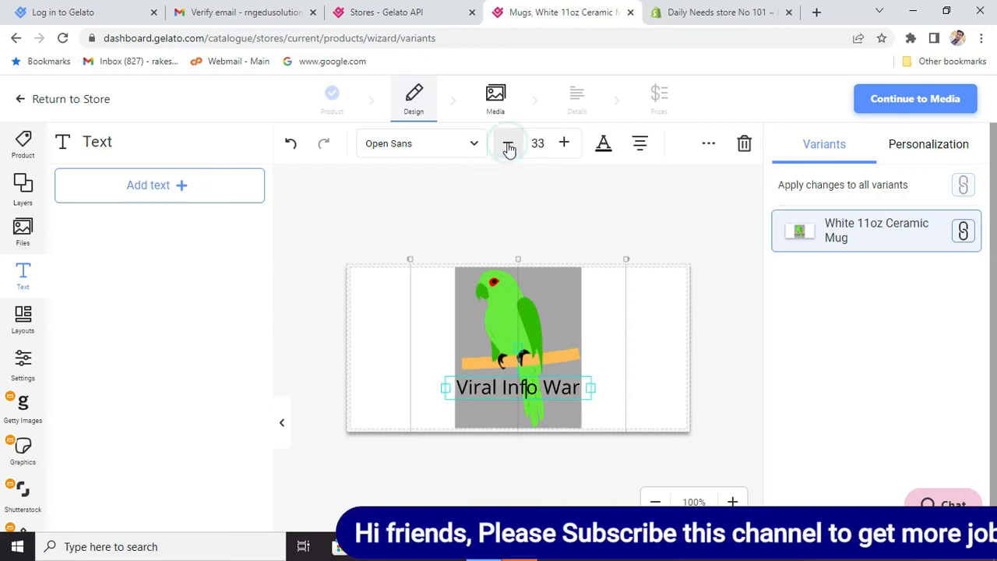
{"action": "left_click", "coordinate": [508, 148]}
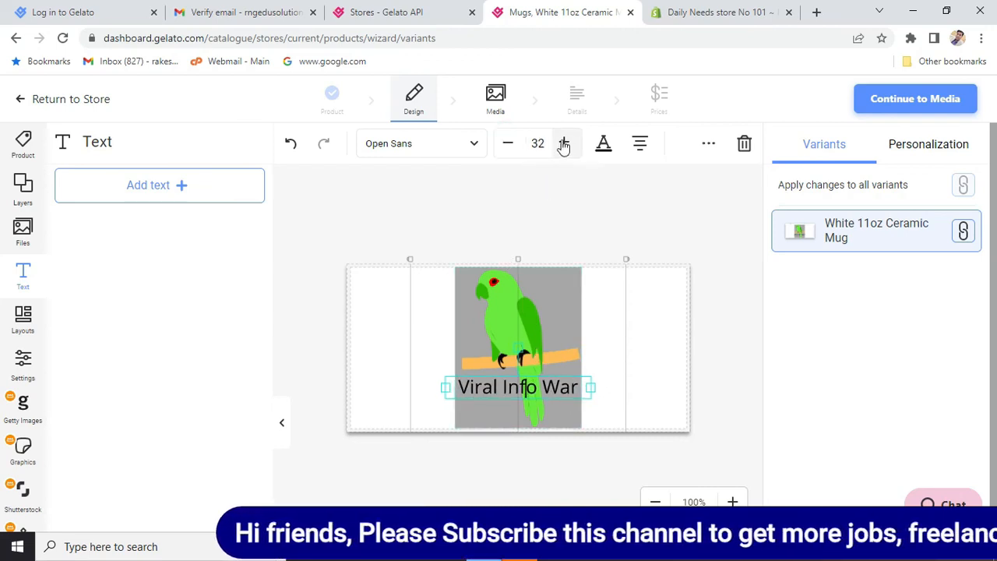
{"action": "left_click", "coordinate": [473, 146]}
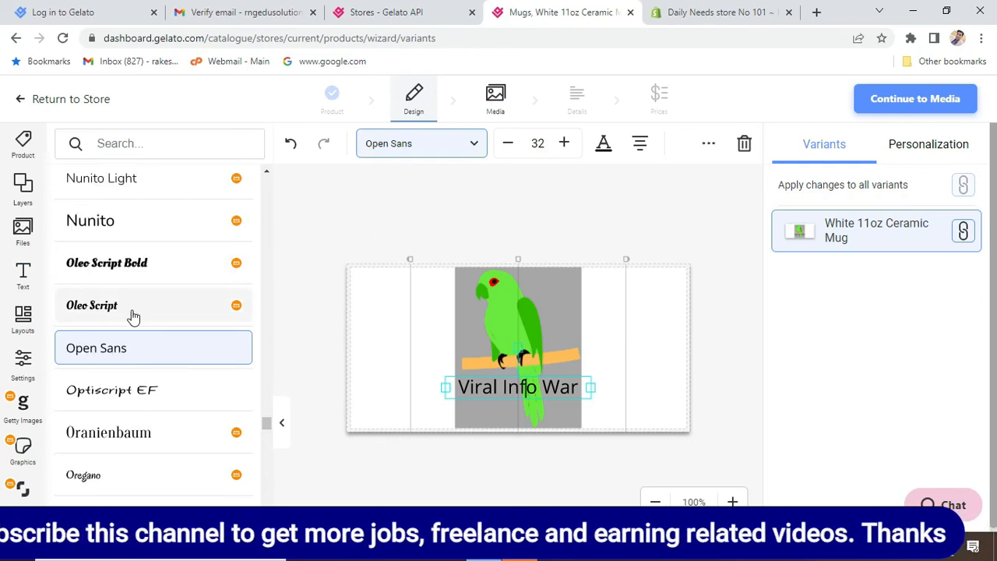
{"action": "left_click", "coordinate": [407, 186]}
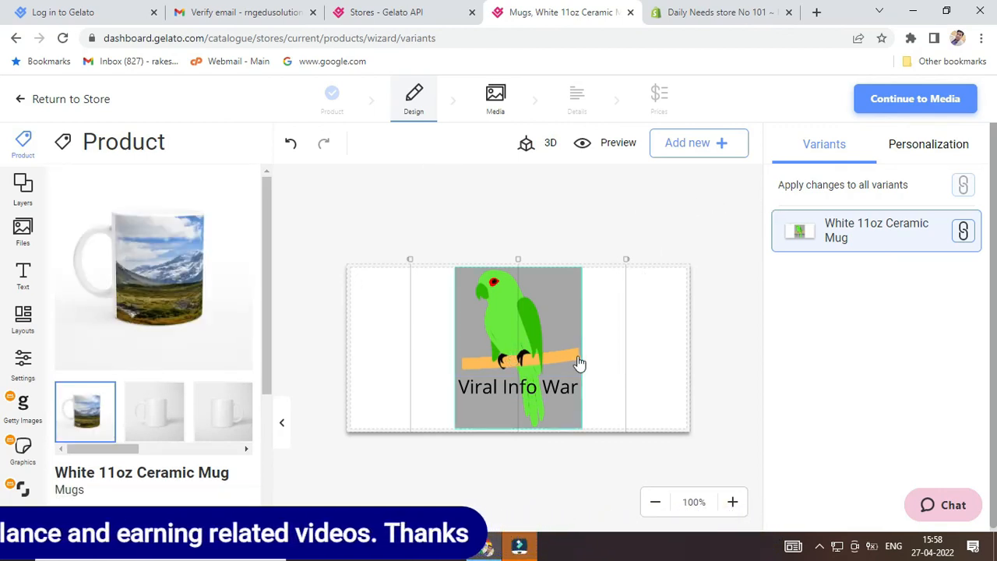
Step: Look through the mug's product information and proceed from the print details to the price settings
{"action": "left_click_drag", "start_coordinate": [263, 310], "coordinate": [263, 424]}
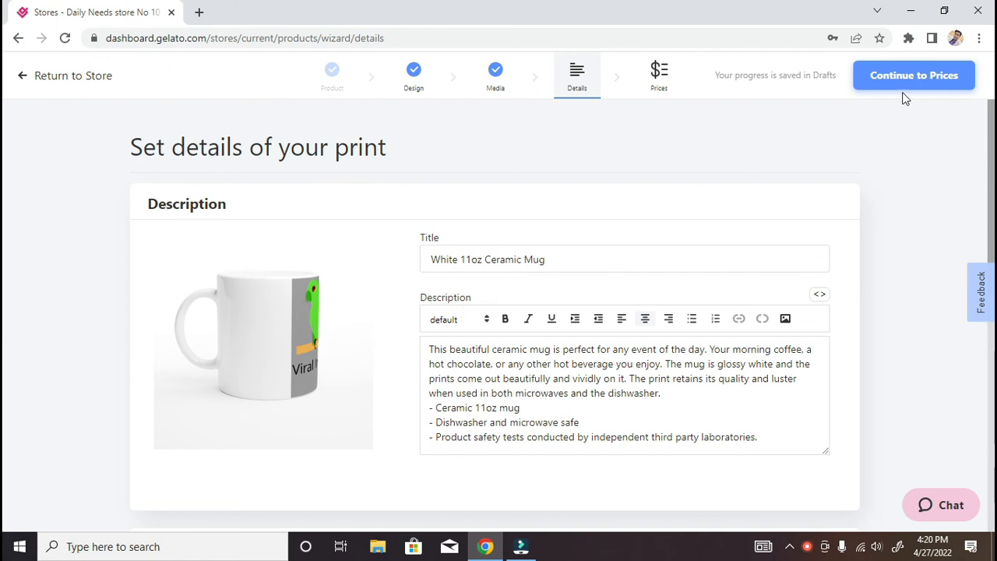
{"action": "left_click", "coordinate": [925, 78]}
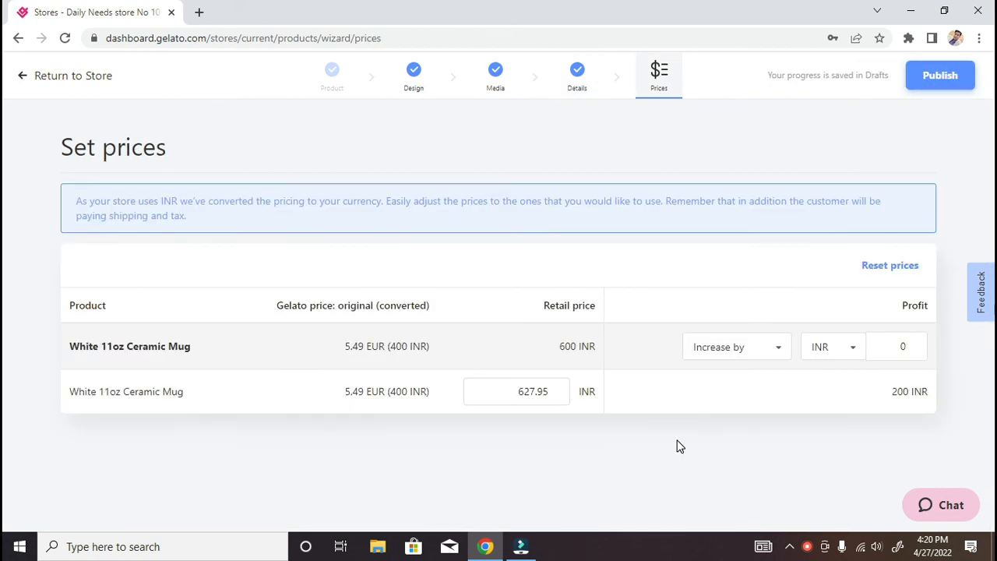